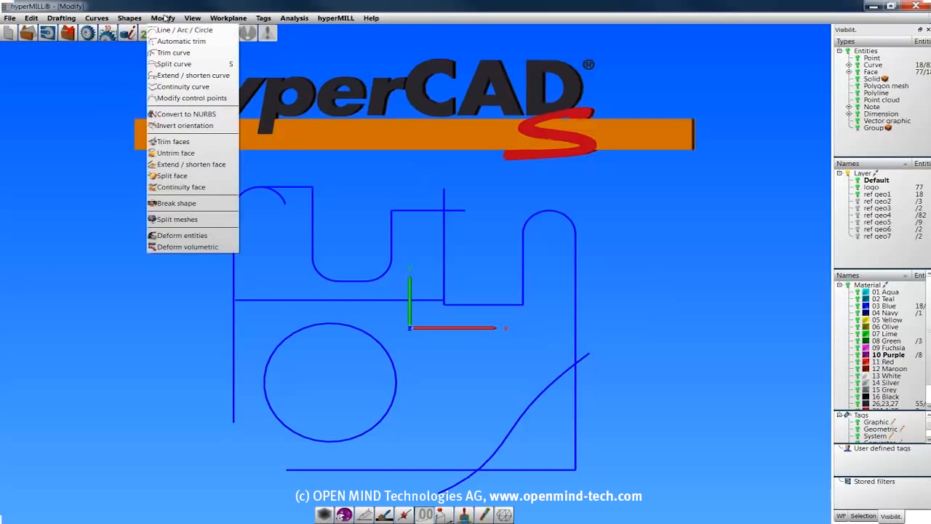
Remove the overhanging line and arc ends at the top and the inner horizontal line with Automatic trim.
click(170, 42)
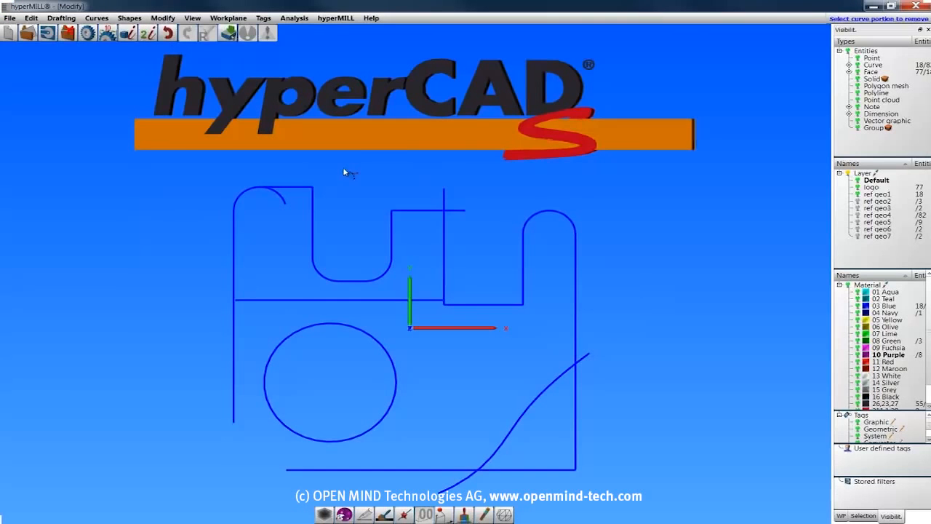
click(443, 199)
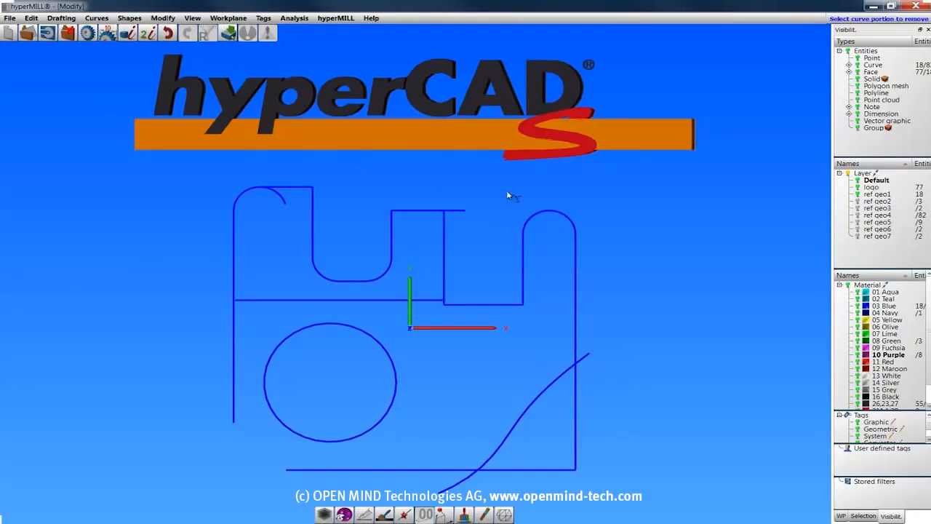
click(461, 213)
click(282, 202)
click(324, 300)
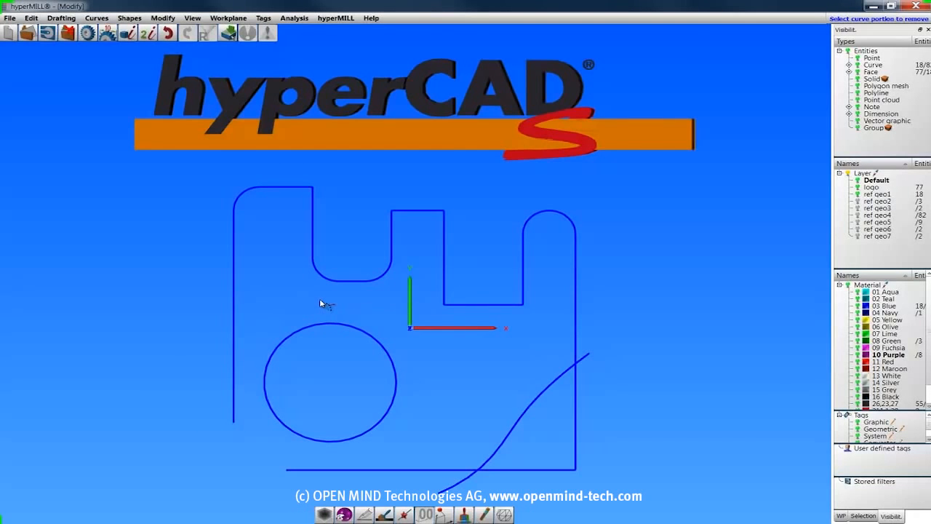
key(Escape)
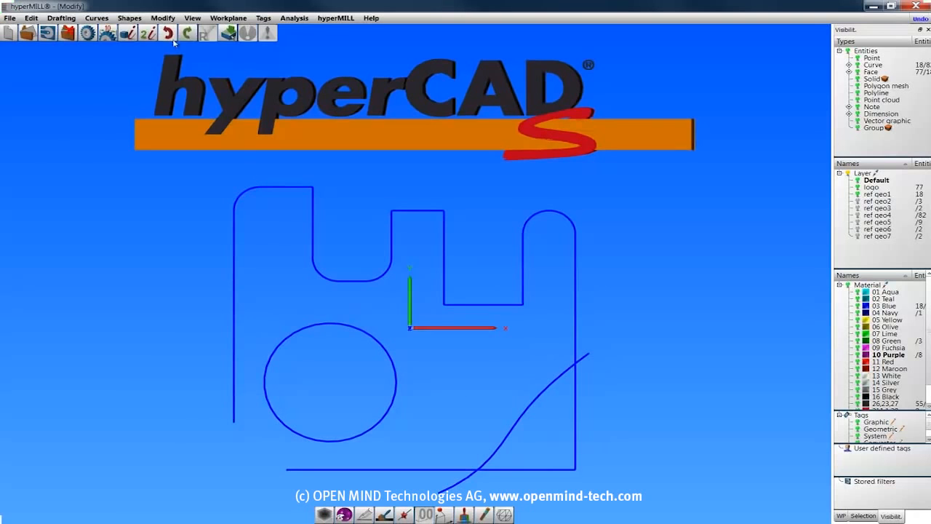
Extend the bottom horizontal line to the outline's left vertical line using Trim curve in Boundary mode.
click(163, 18)
click(182, 54)
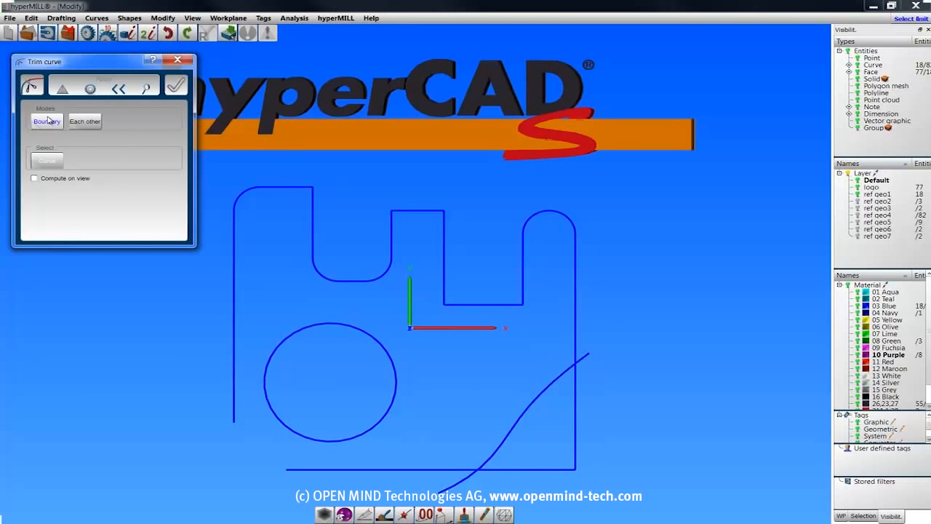
click(233, 408)
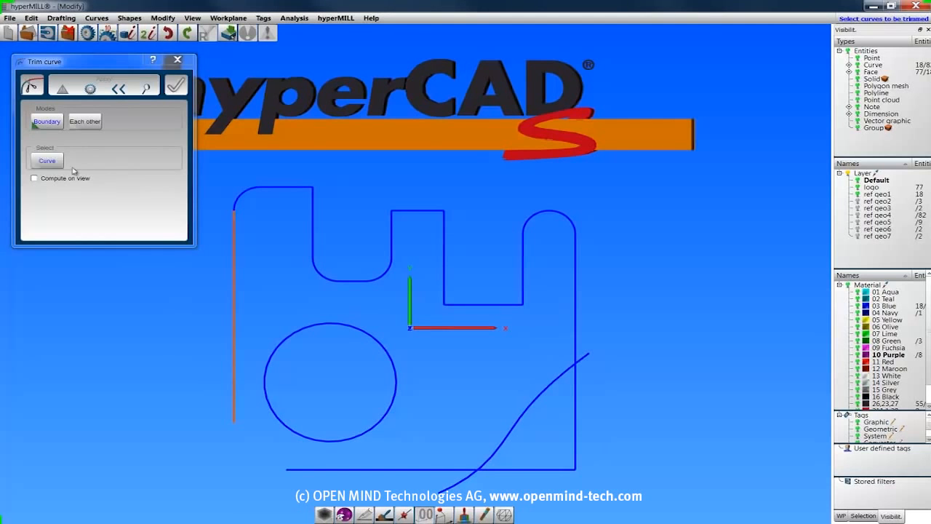
click(301, 469)
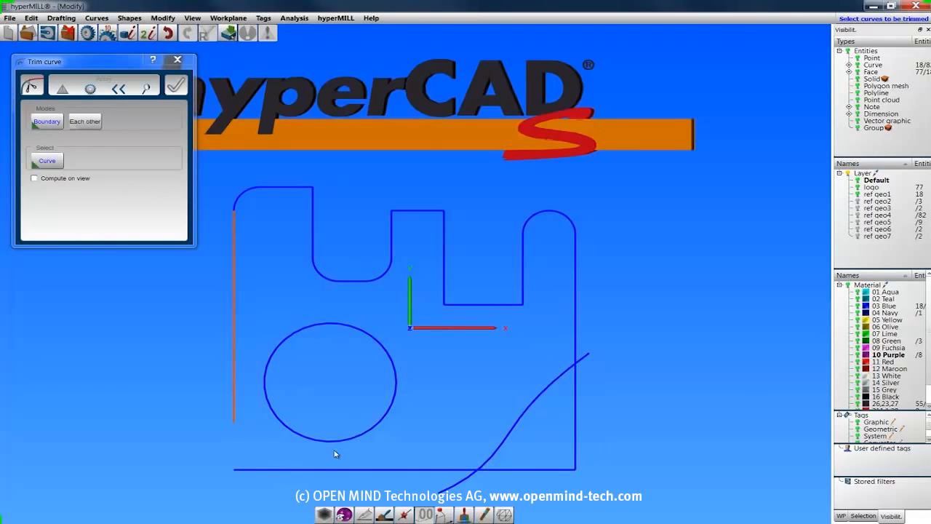
Trim the left vertical line and the bottom line to each other in Each other mode to close their corner.
click(85, 122)
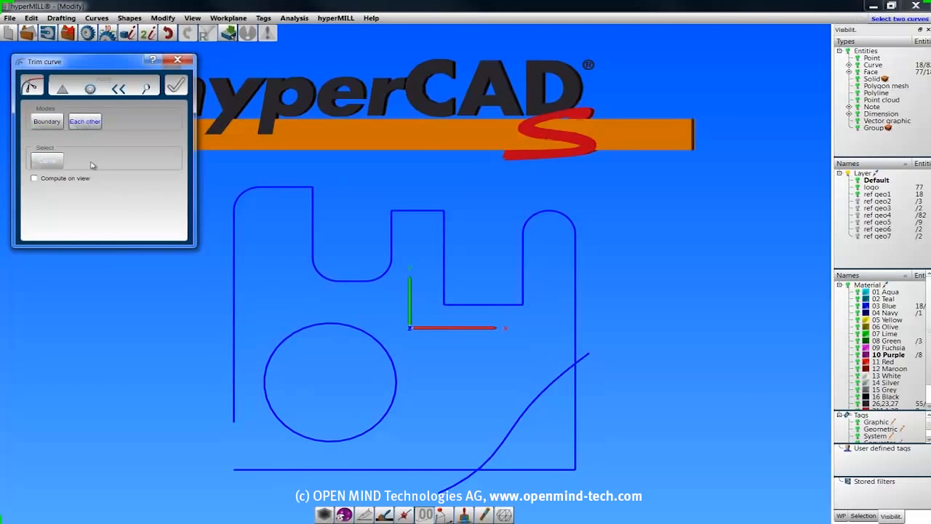
click(233, 418)
click(255, 470)
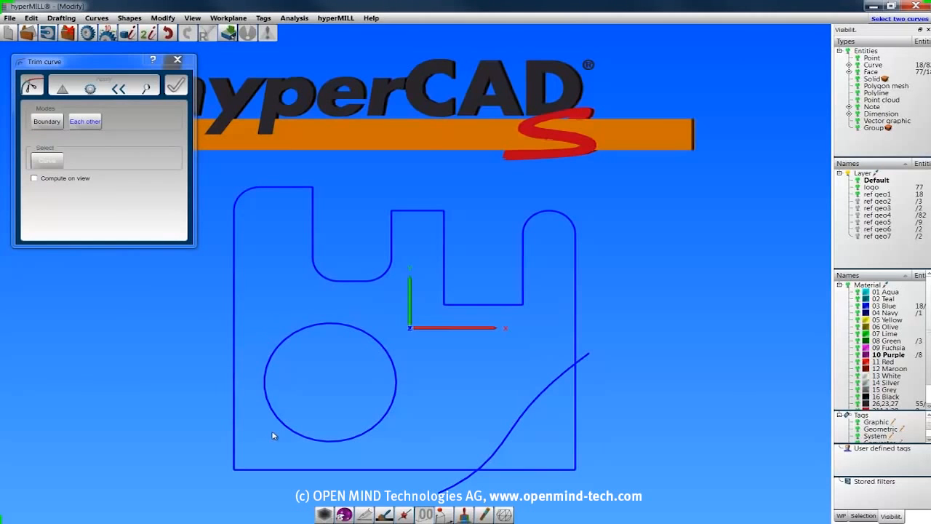
Enable Compute on view and trim the slanted freeform curve and the right vertical line to each other.
click(36, 179)
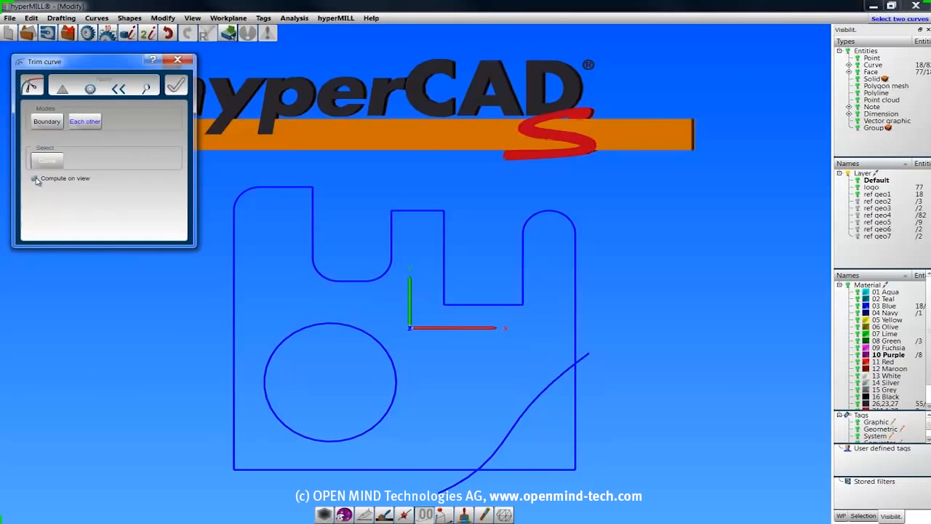
mouse_move(561, 422)
right_down()
mouse_move(529, 338)
mouse_move(499, 322)
mouse_move(528, 353)
right_up()
key(t)
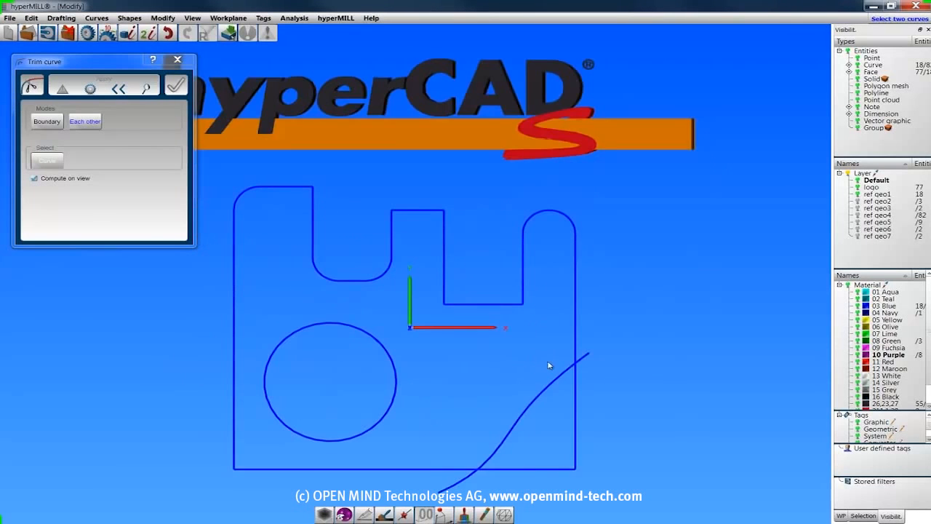
click(572, 363)
click(574, 356)
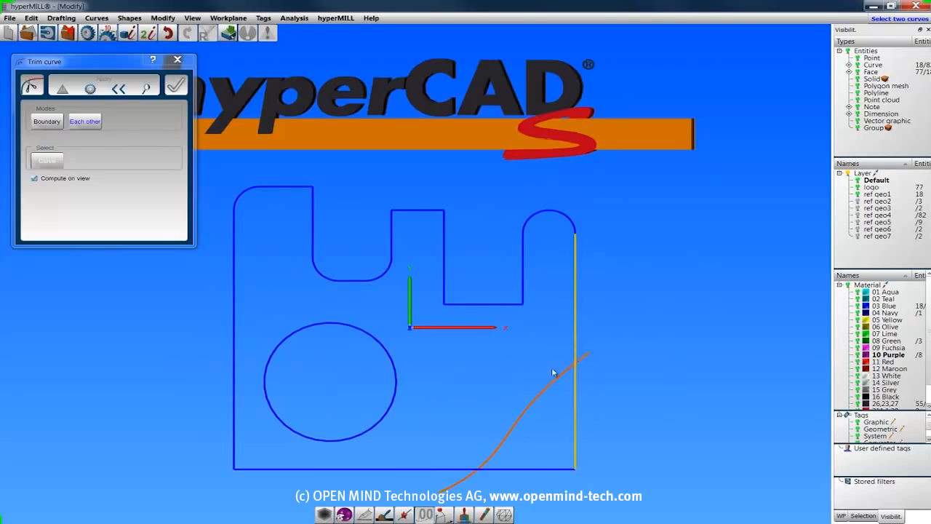
Trim the slanted freeform curve and the bottom line to each other, and finish trimming.
click(482, 464)
click(464, 472)
middle_drag(580, 443, 553, 397)
key(t)
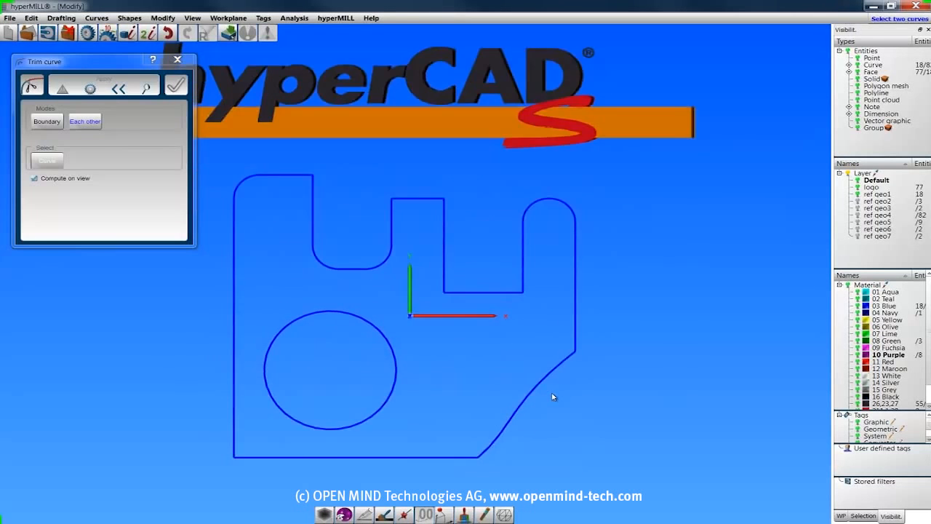
click(177, 59)
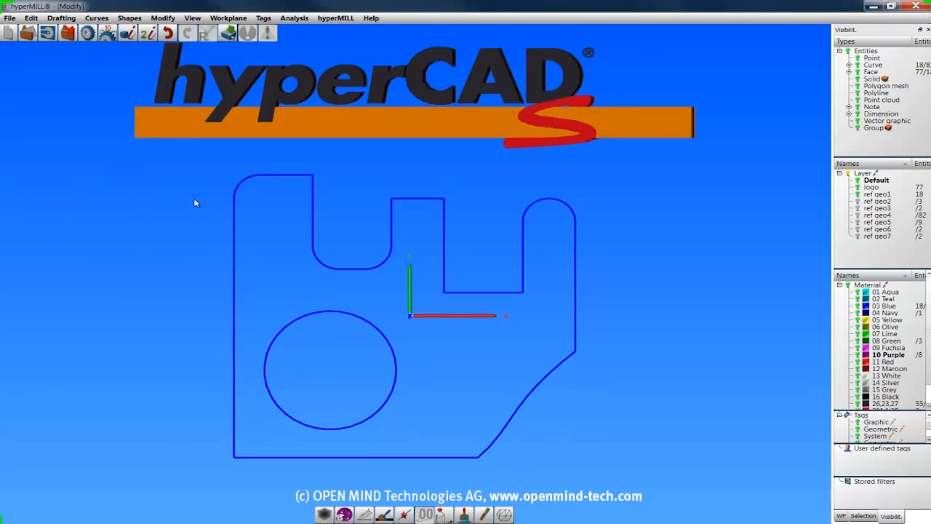
Start Split curve, show layer ref geo2 and hide layer ref geo1.
click(163, 17)
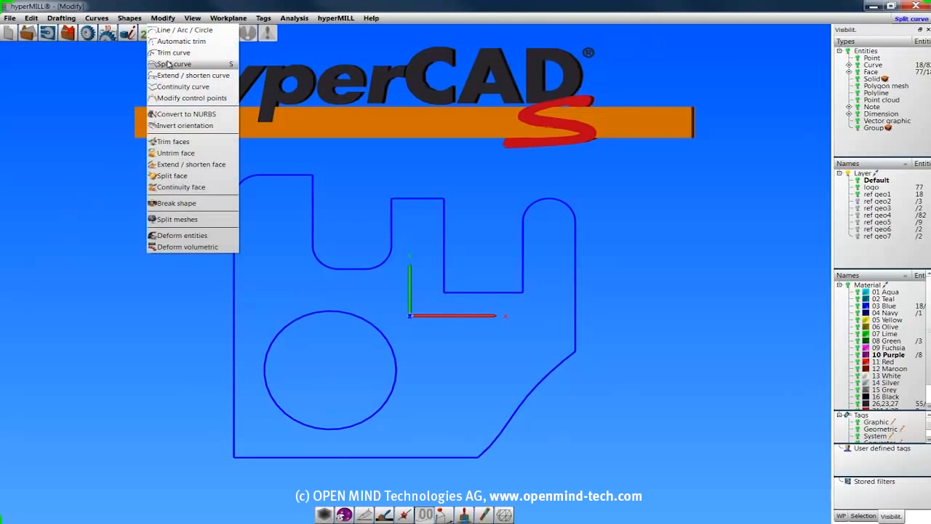
click(168, 64)
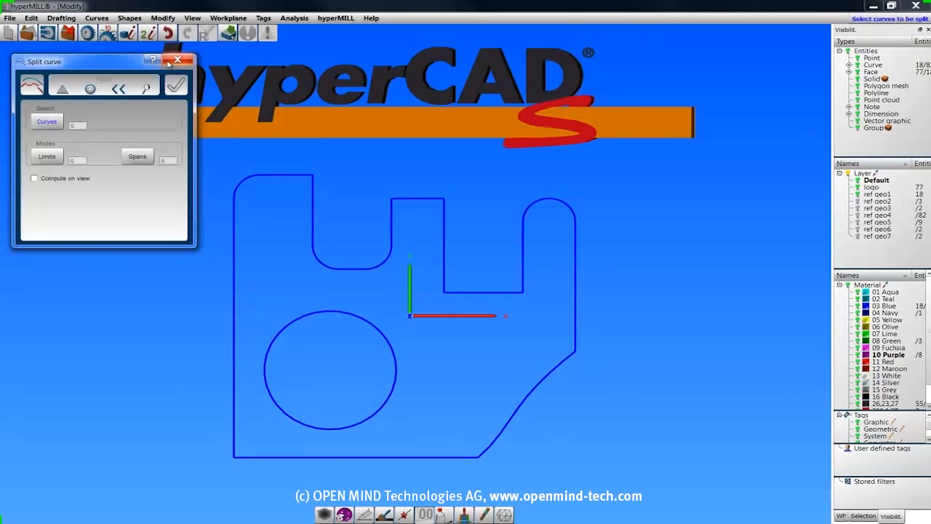
click(859, 202)
click(859, 195)
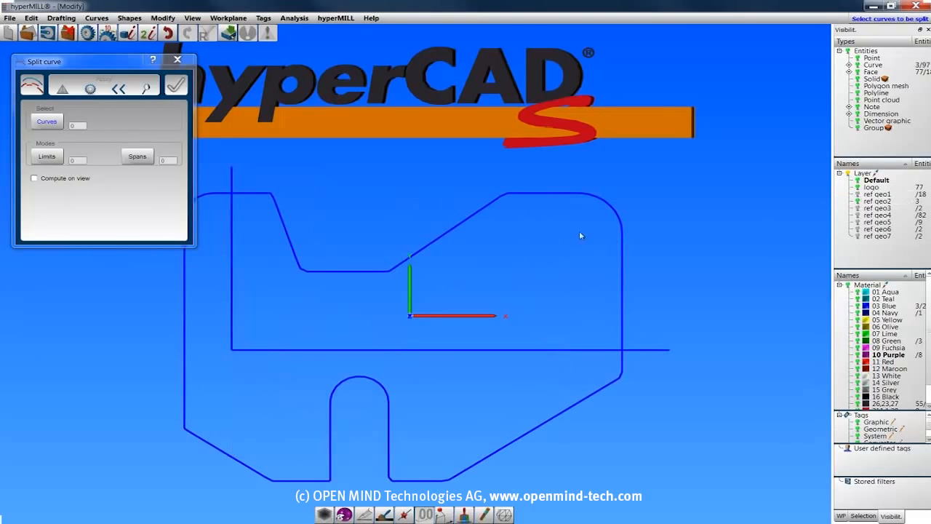
Split the long vertical and horizontal lines using the closed contour as the limit.
click(48, 124)
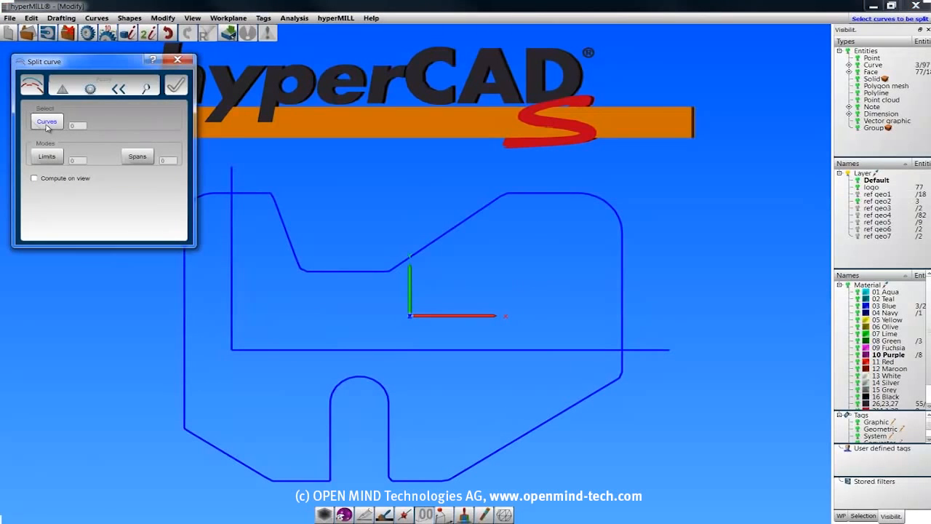
click(233, 256)
click(256, 350)
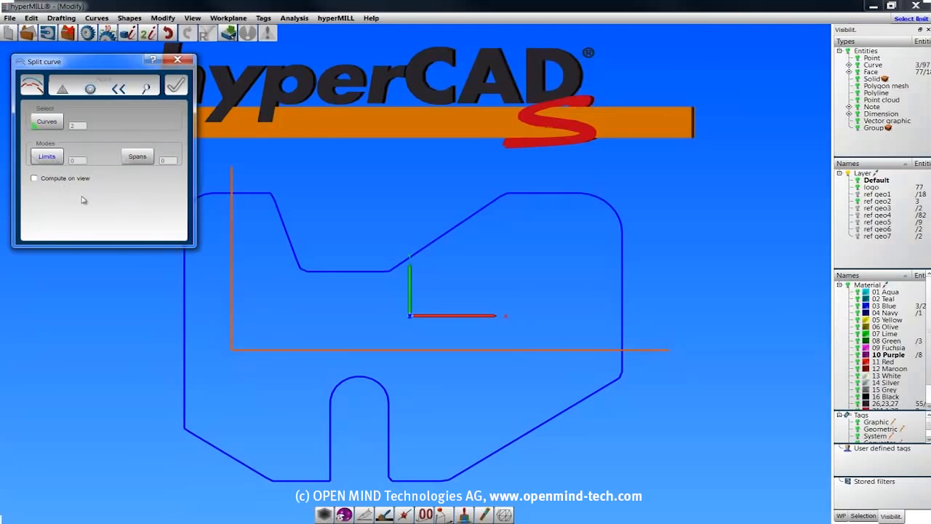
click(254, 194)
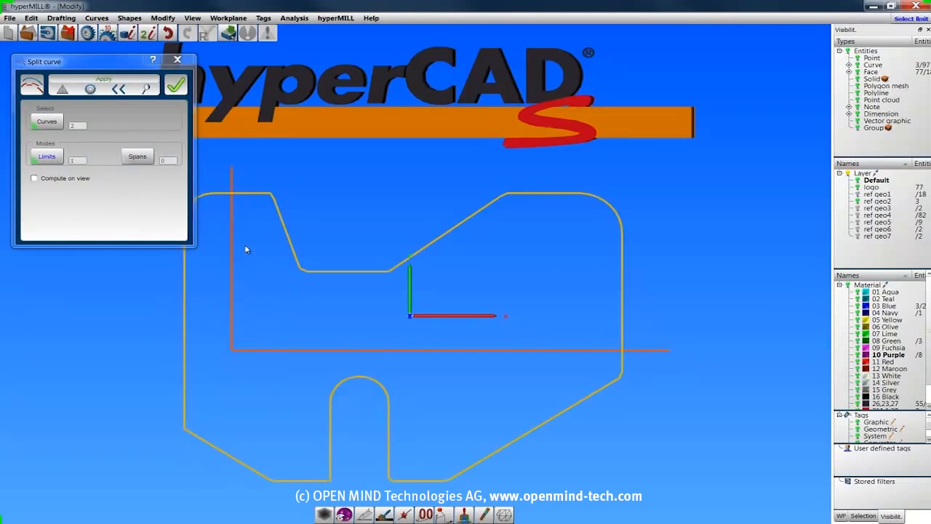
click(116, 80)
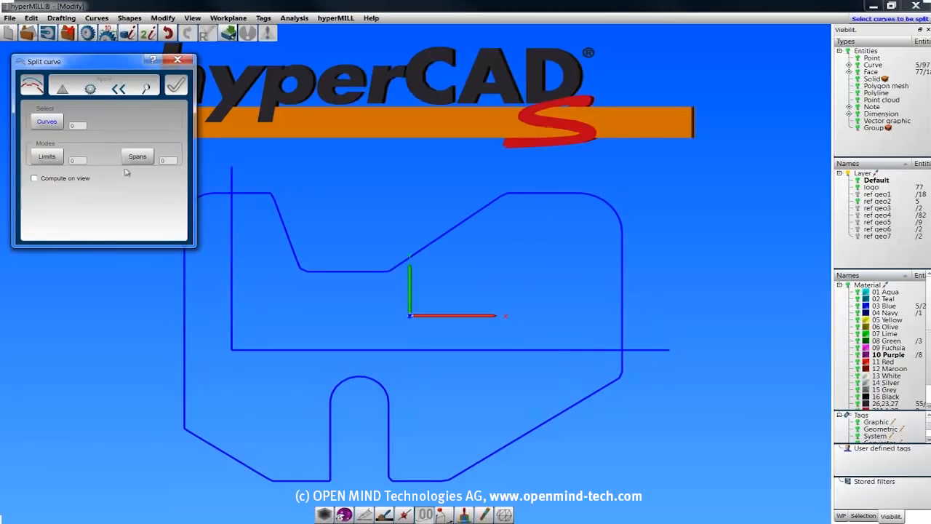
Split the closed contour in Spans mode at three consecutive nodes, from its upper-left arc end to the foot of the descending slanted edge.
click(136, 158)
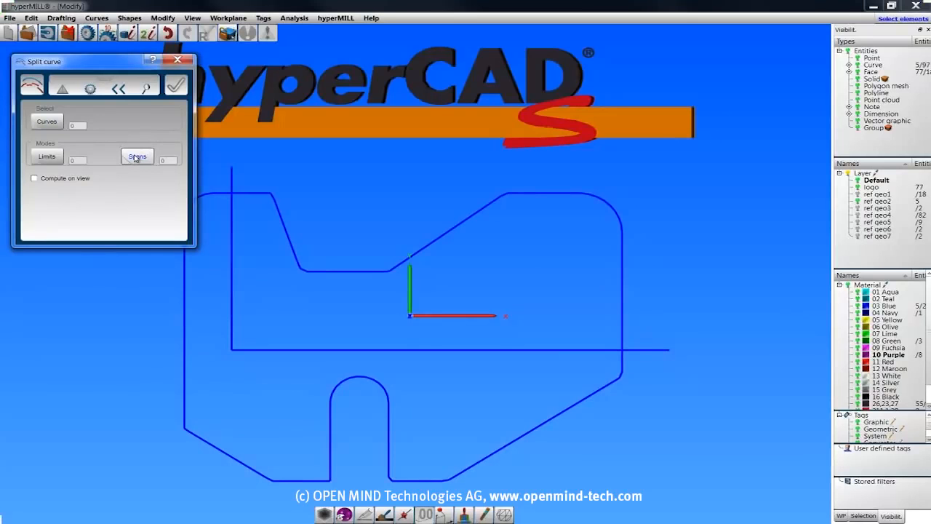
click(136, 158)
click(247, 193)
click(137, 157)
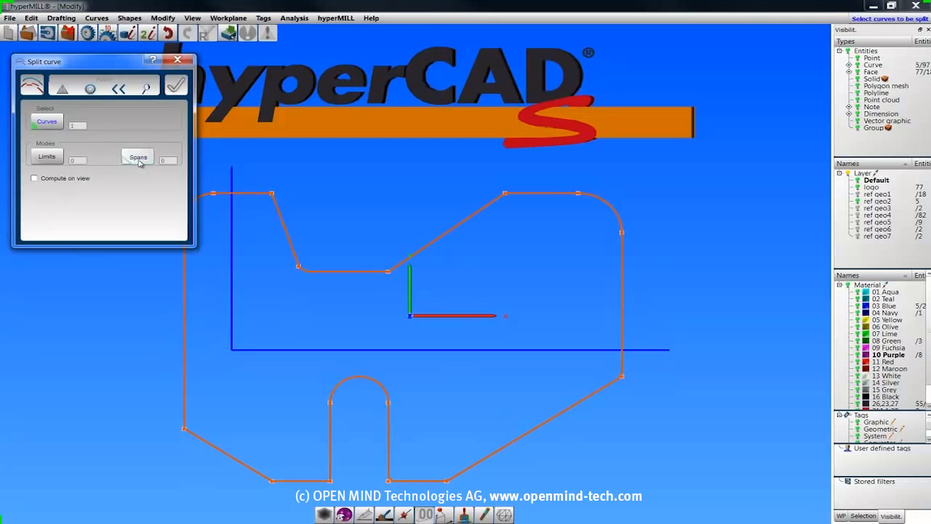
click(214, 195)
click(271, 195)
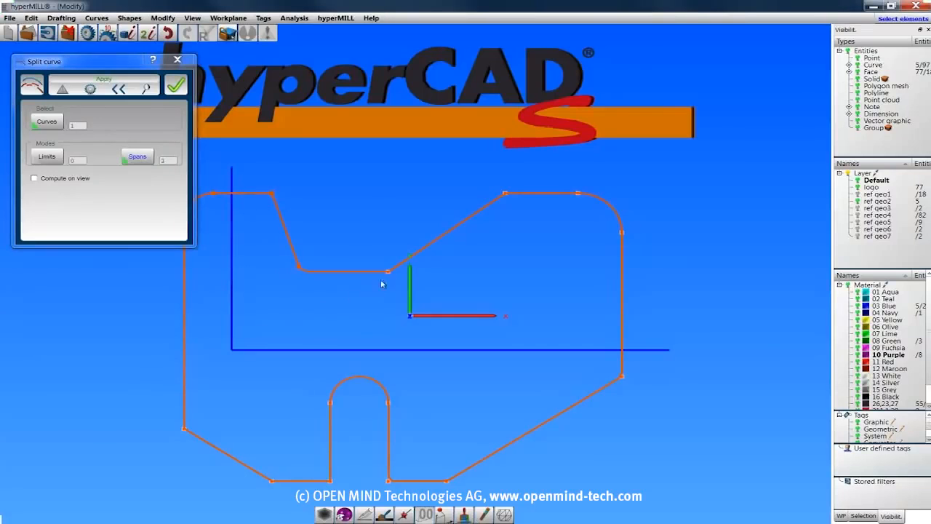
click(175, 85)
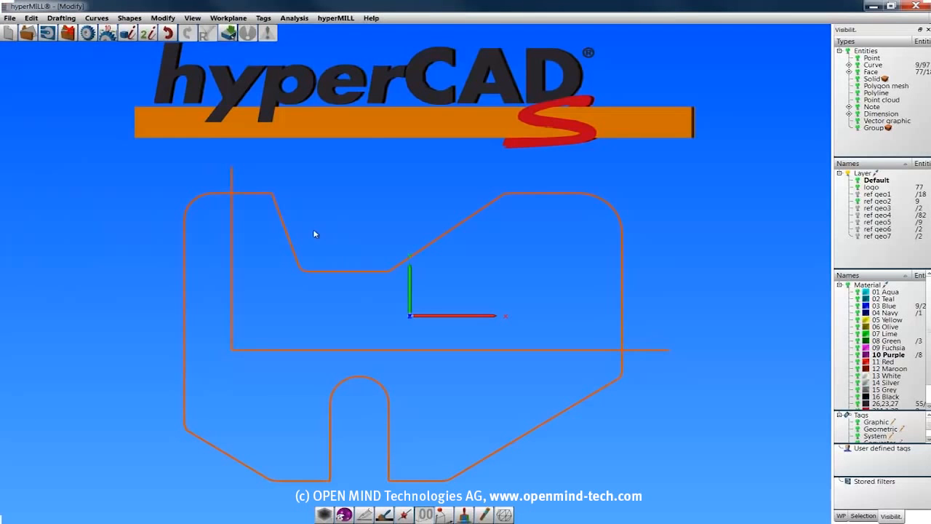
Start Extend / shorten curve, show layer ref geo3 and hide layer ref geo2.
click(163, 17)
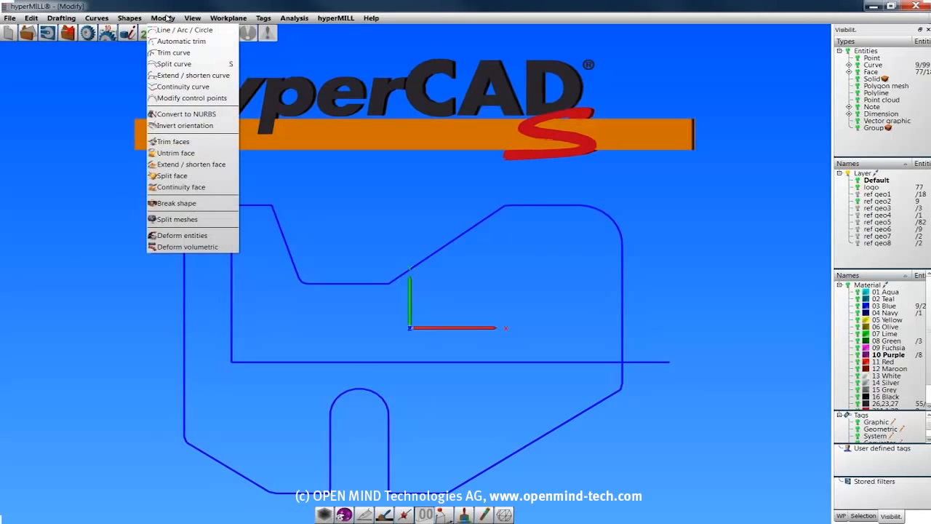
click(186, 75)
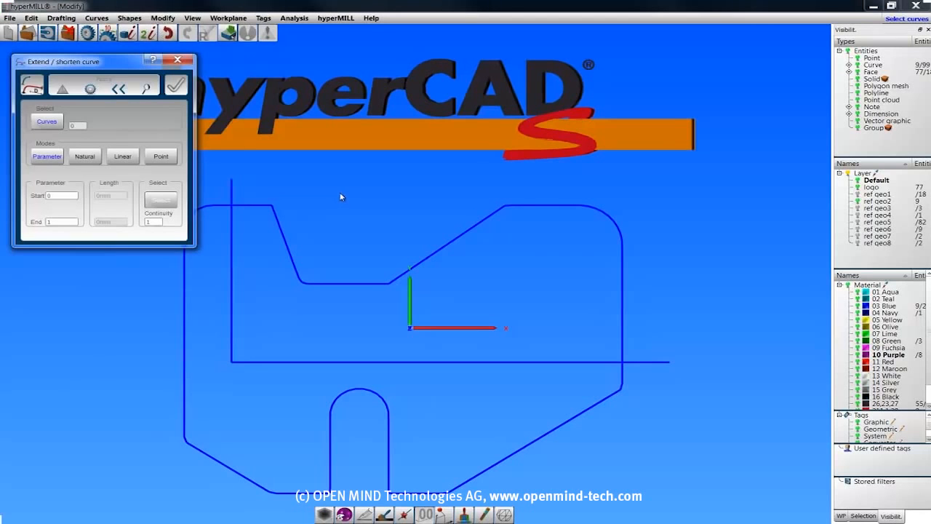
click(858, 209)
click(857, 201)
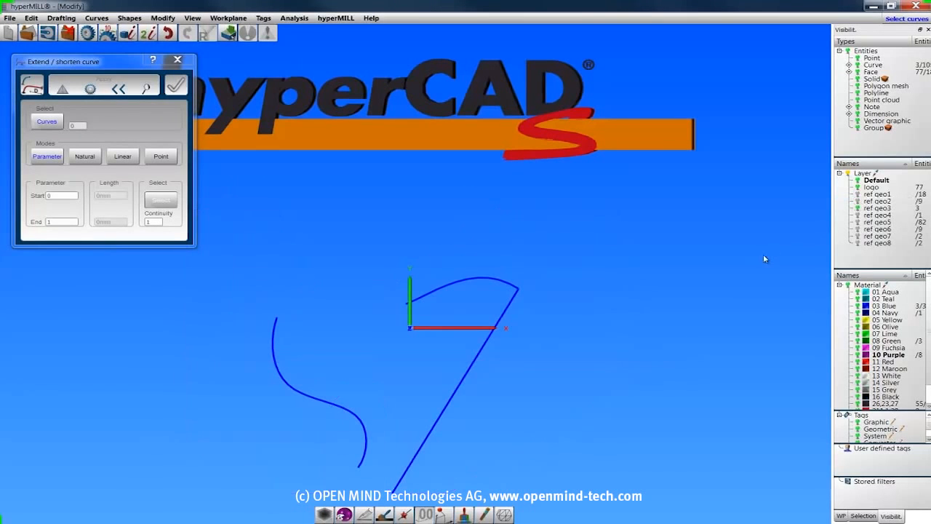
Extend the slanted straight line's start to parameter -0.11 and shorten its end to 0.82 in Parameter mode.
click(46, 121)
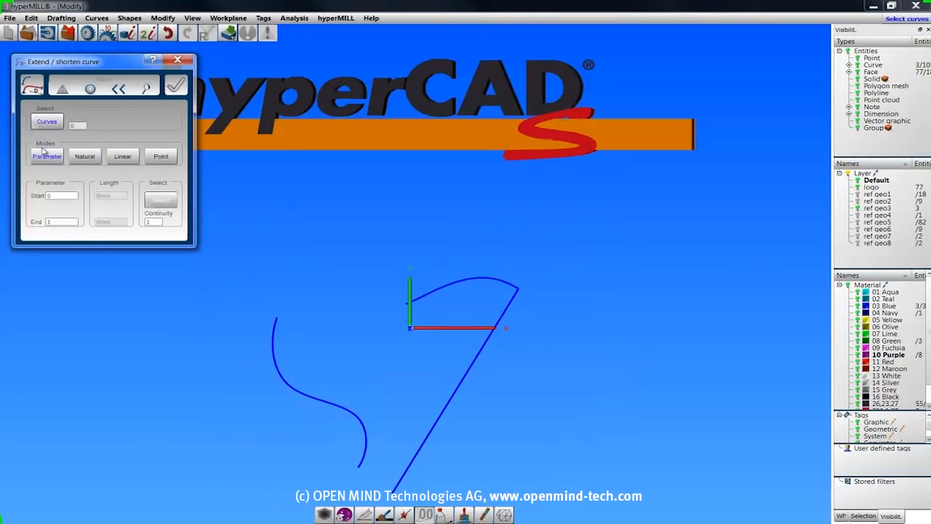
click(447, 406)
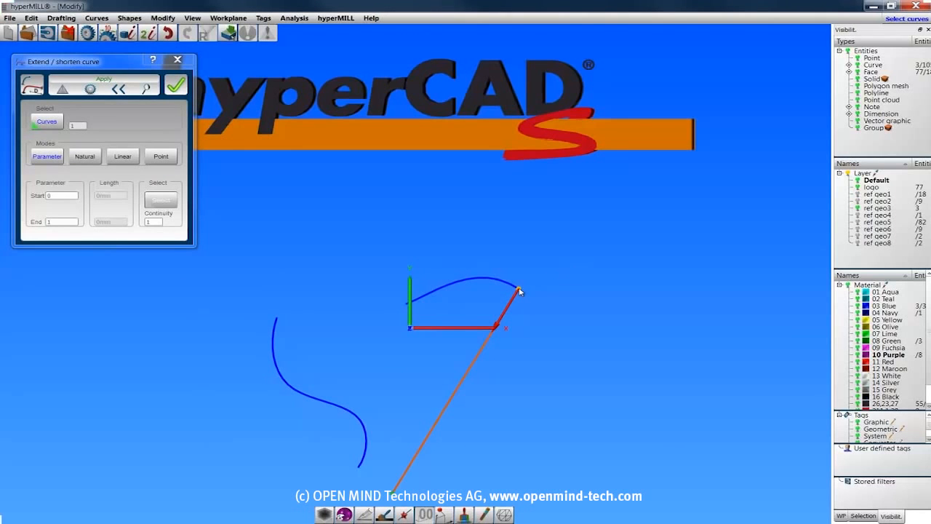
drag(522, 282, 532, 267)
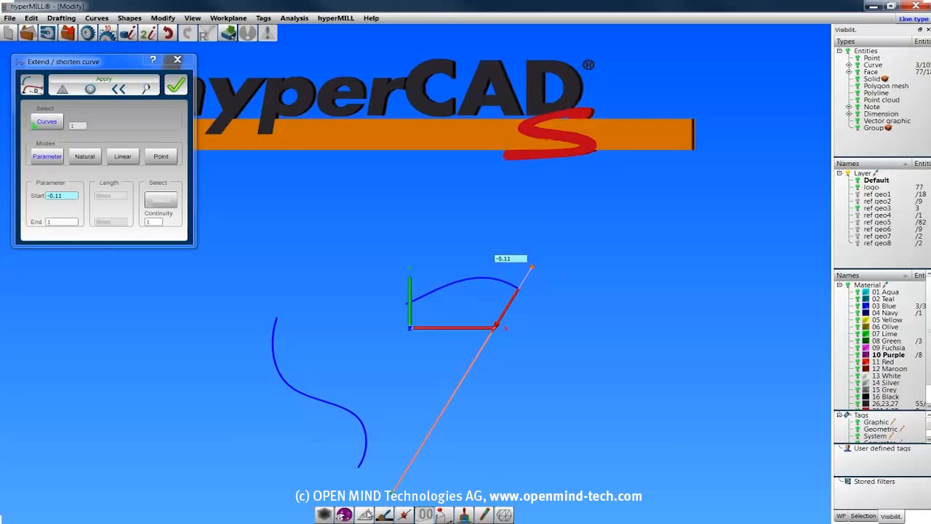
drag(393, 492, 414, 456)
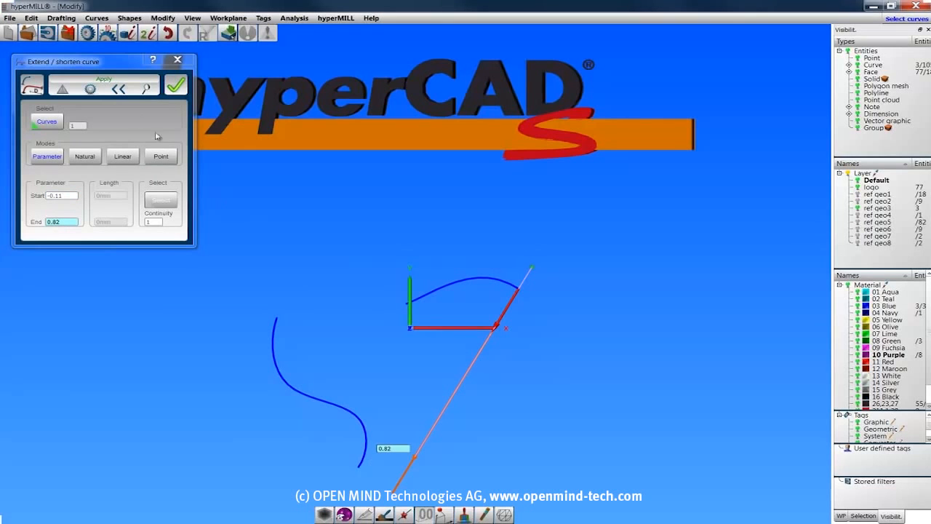
click(119, 88)
Extend the lower end of the S-shaped curve by 10 mm in Natural mode.
click(85, 156)
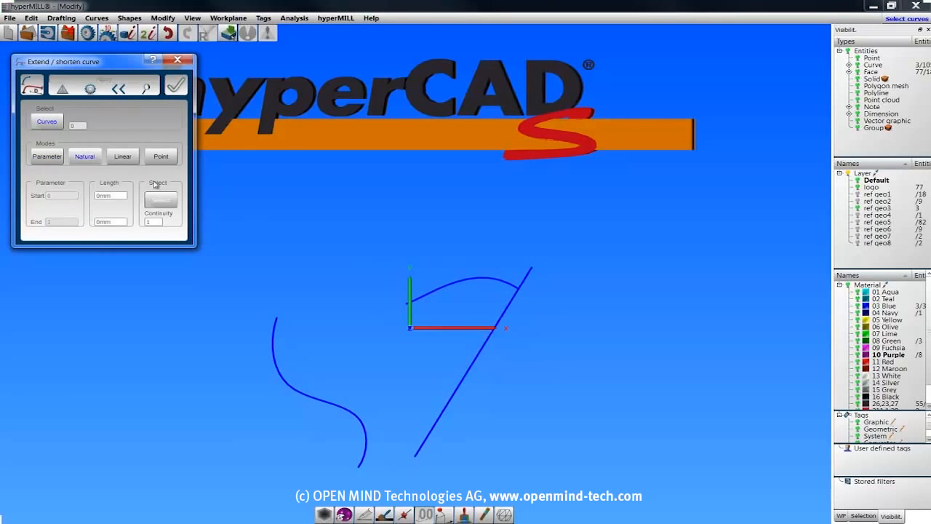
click(278, 323)
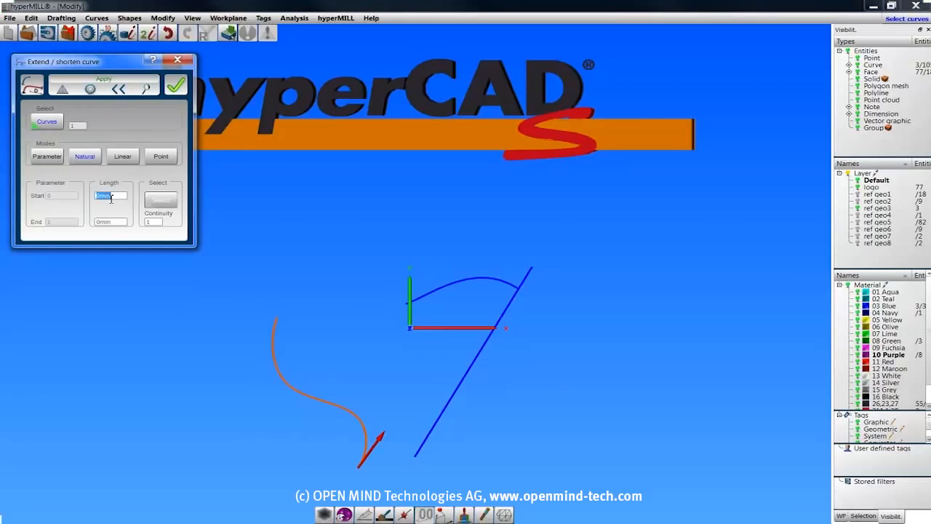
text(10)
key(Tab)
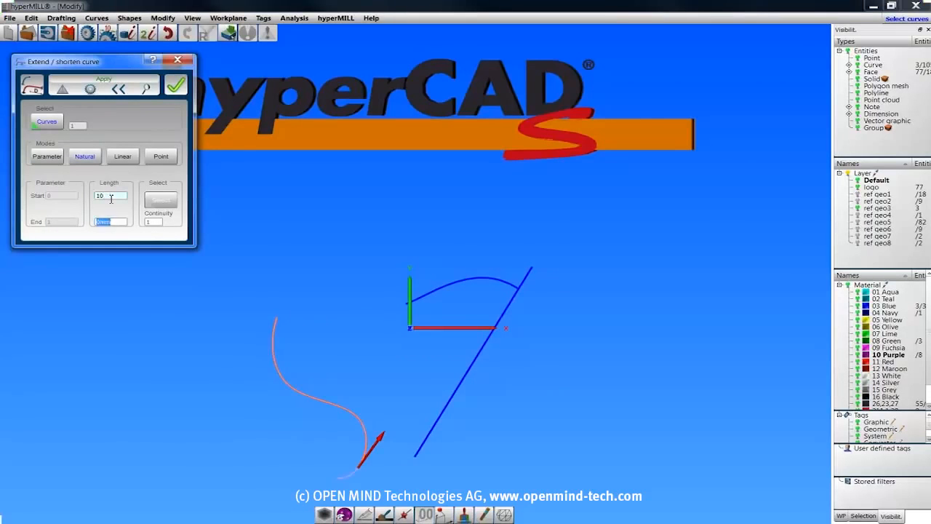
click(92, 89)
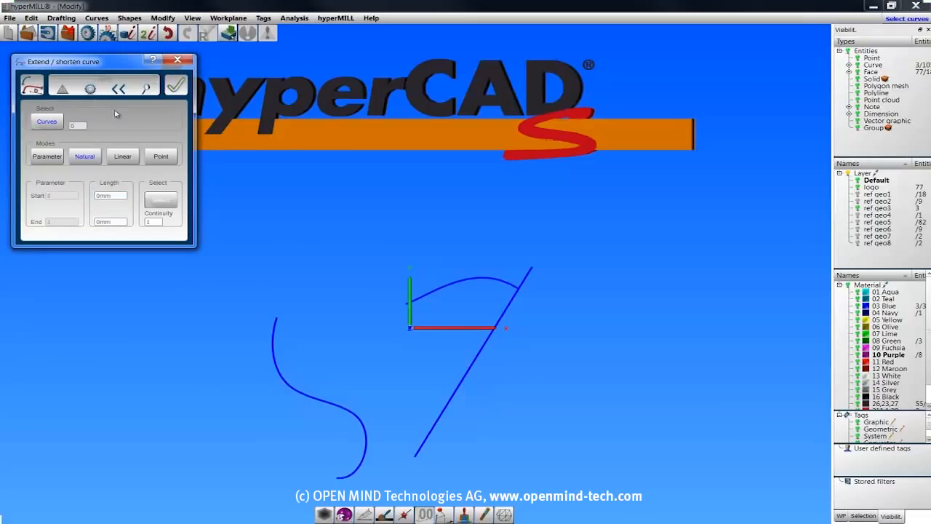
Extend the upper end of the S-shaped curve by about 18 mm in Linear mode.
click(122, 158)
click(276, 321)
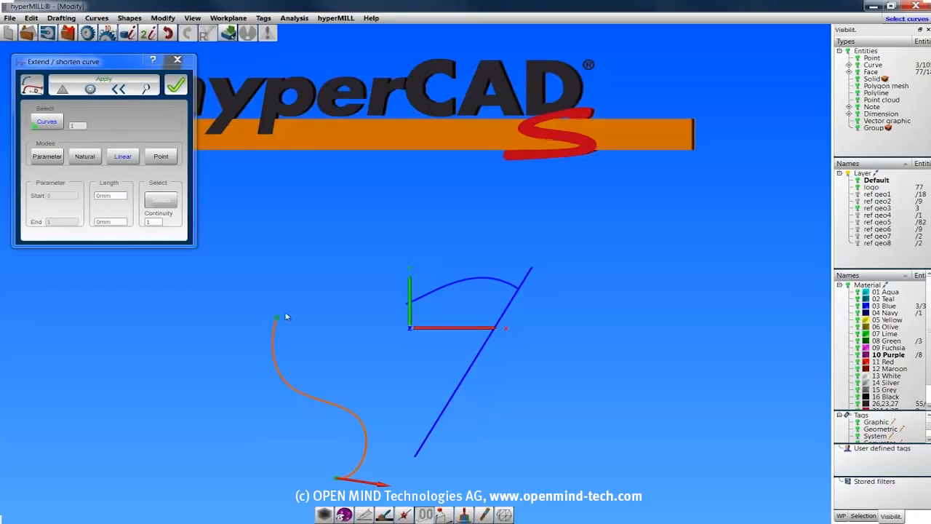
drag(278, 320, 313, 280)
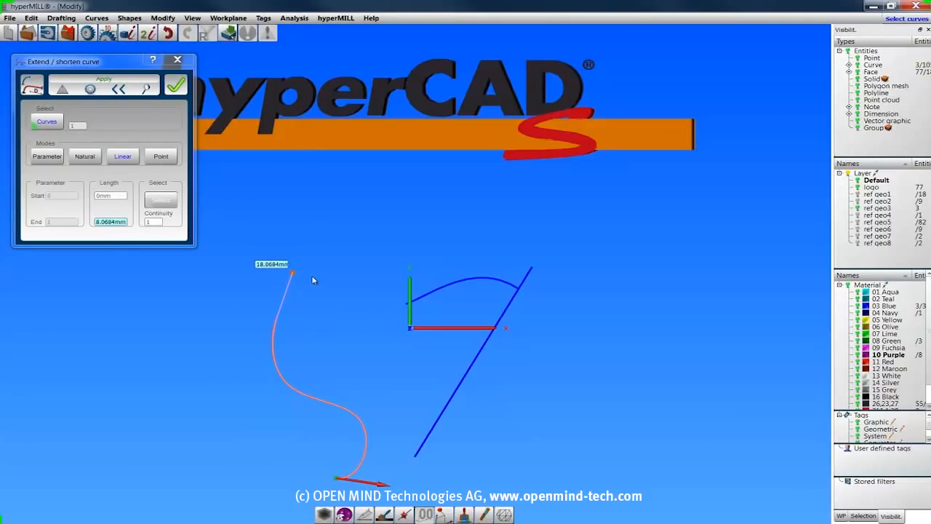
click(115, 81)
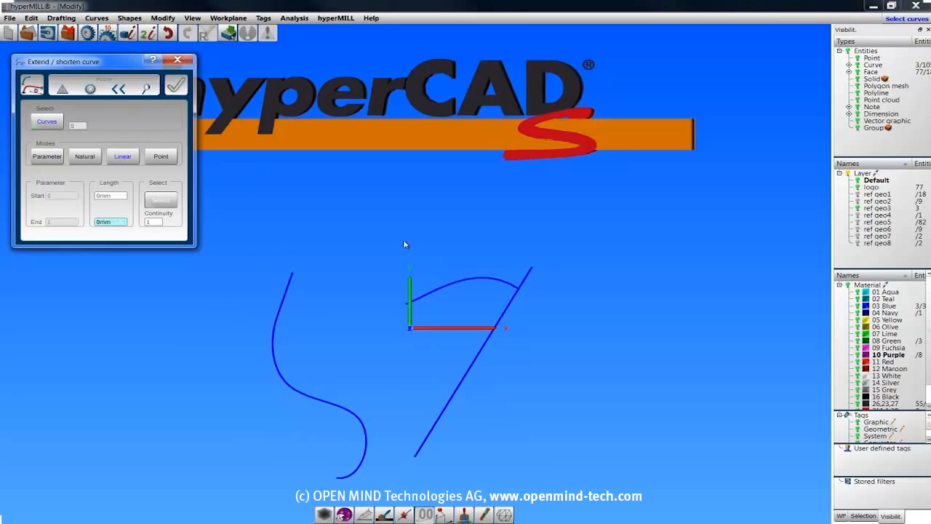
Extend the upper end of the S-shaped curve in Point mode to the start point of the arched curve.
click(161, 156)
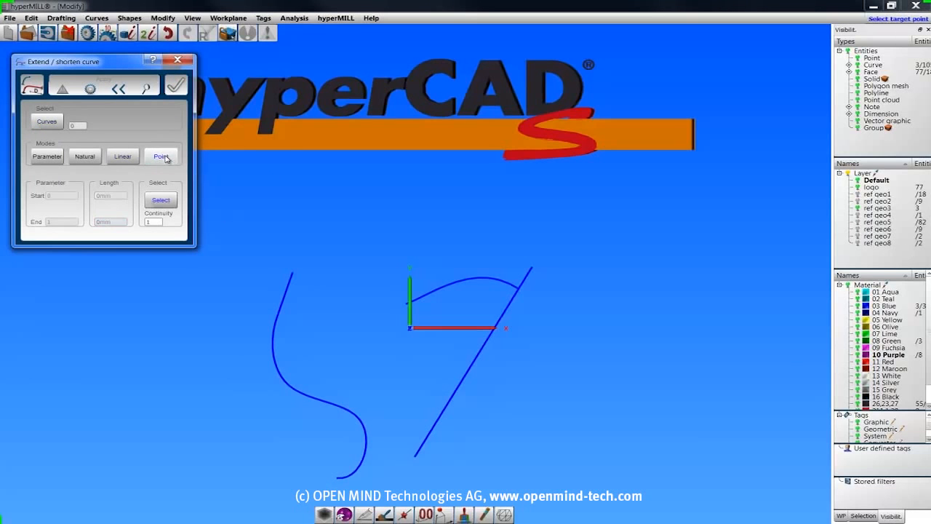
click(290, 269)
click(160, 200)
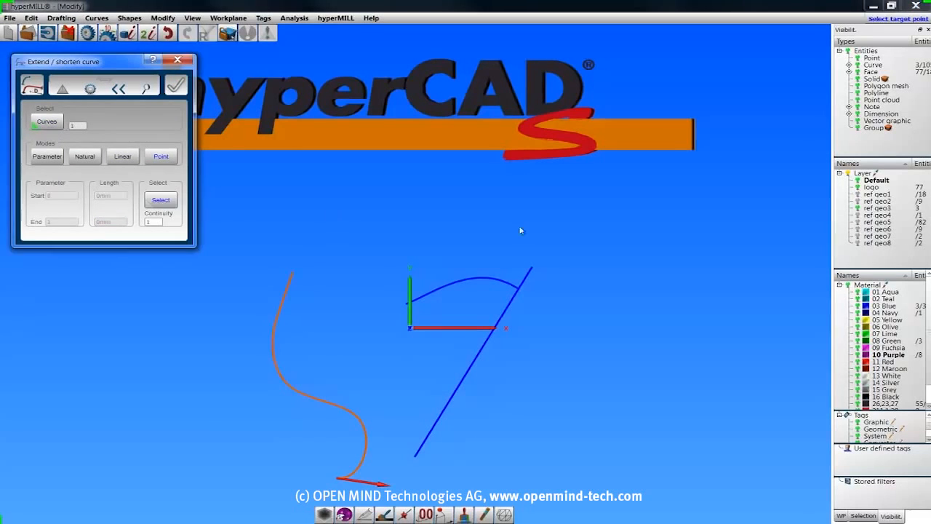
click(409, 304)
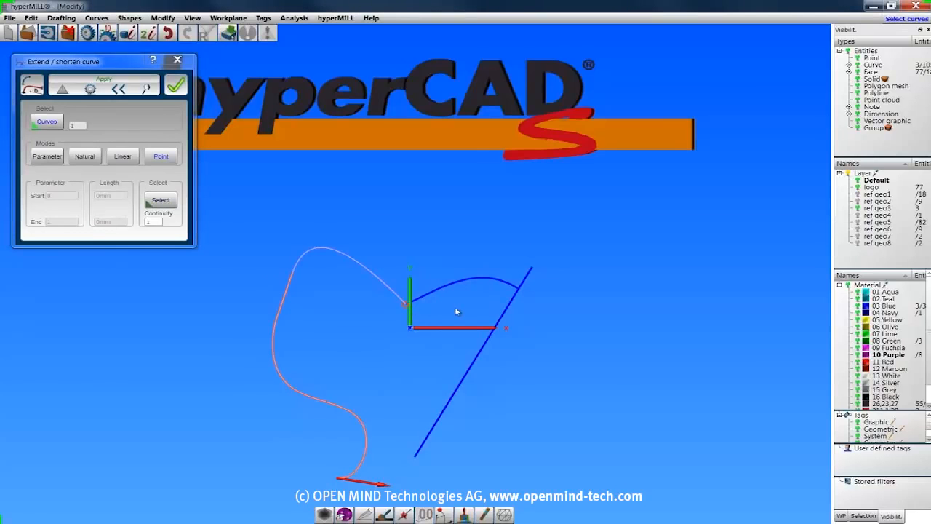
Try continuity 2 for the point extension, set it to 3, and apply the extension.
double_click(154, 224)
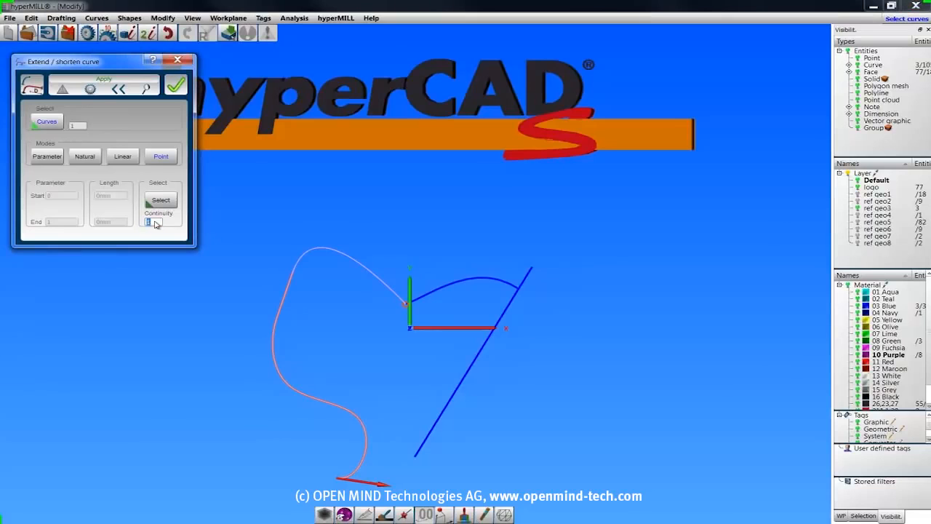
text(2)
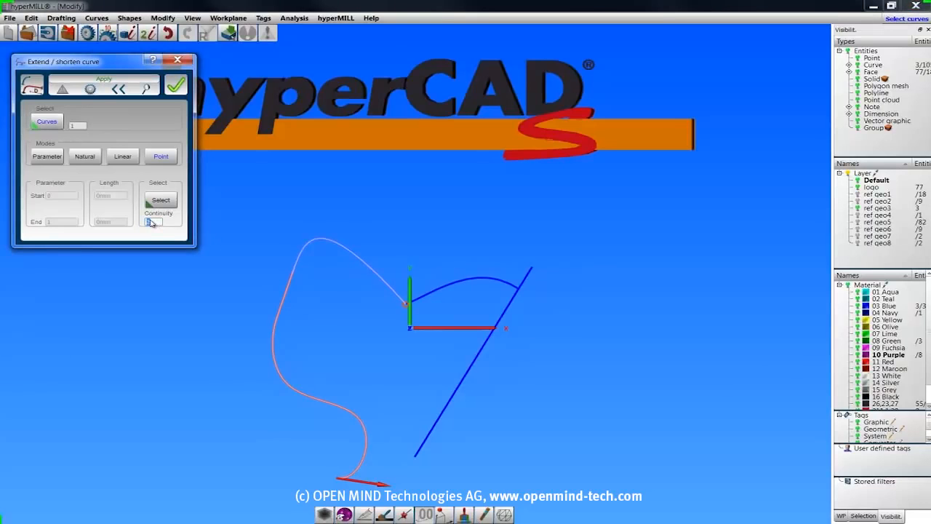
text(3)
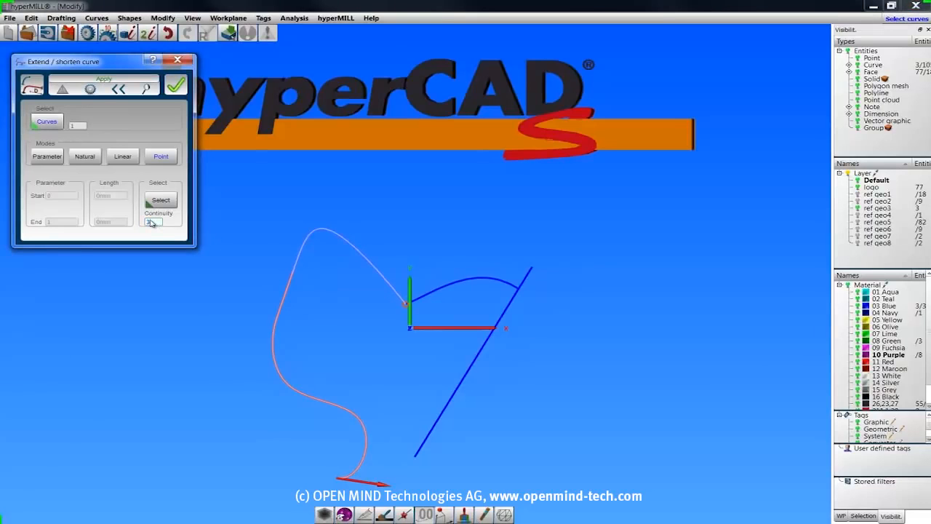
click(114, 80)
click(178, 61)
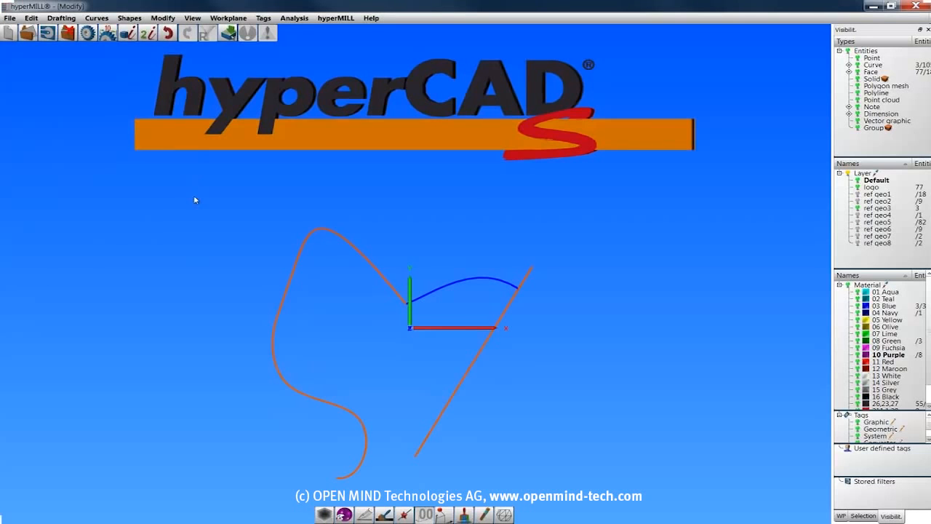
Start Continuity curve, show layer ref geo4 and hide layer ref geo3.
click(160, 19)
click(173, 88)
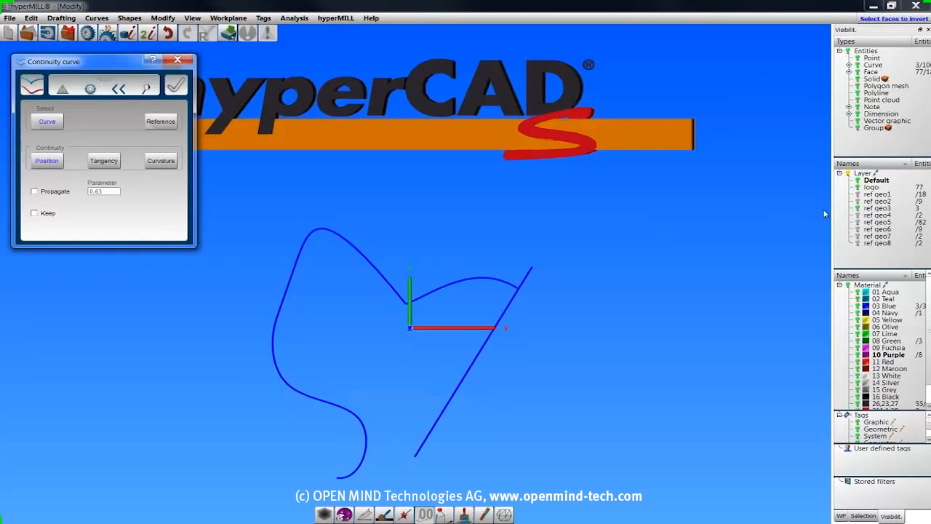
click(859, 215)
click(858, 208)
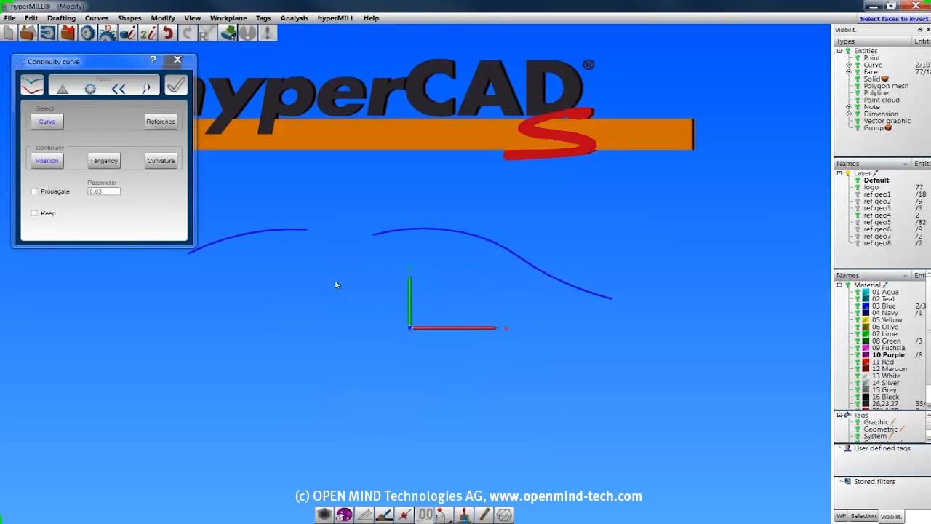
Connect the long wavy curve to the short reference curve and compare Position, Tangency and Curvature continuity.
click(383, 234)
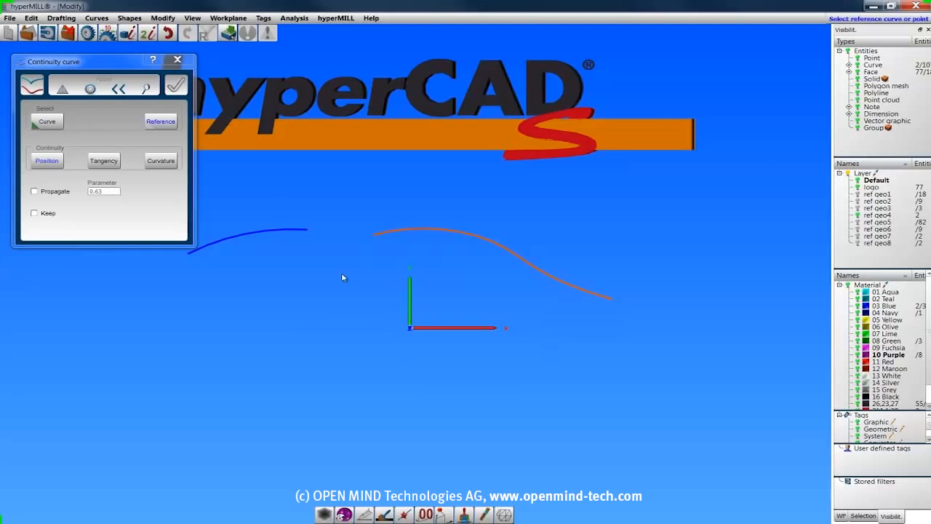
click(283, 231)
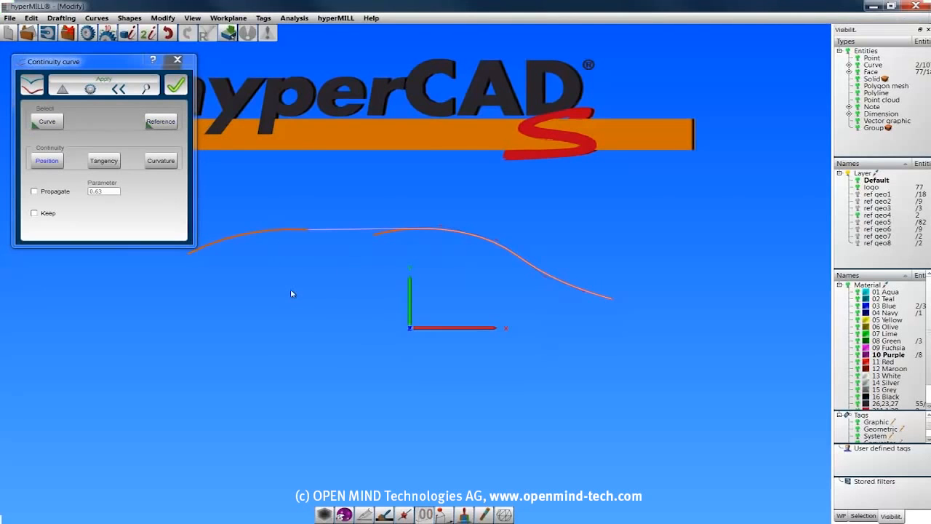
click(50, 165)
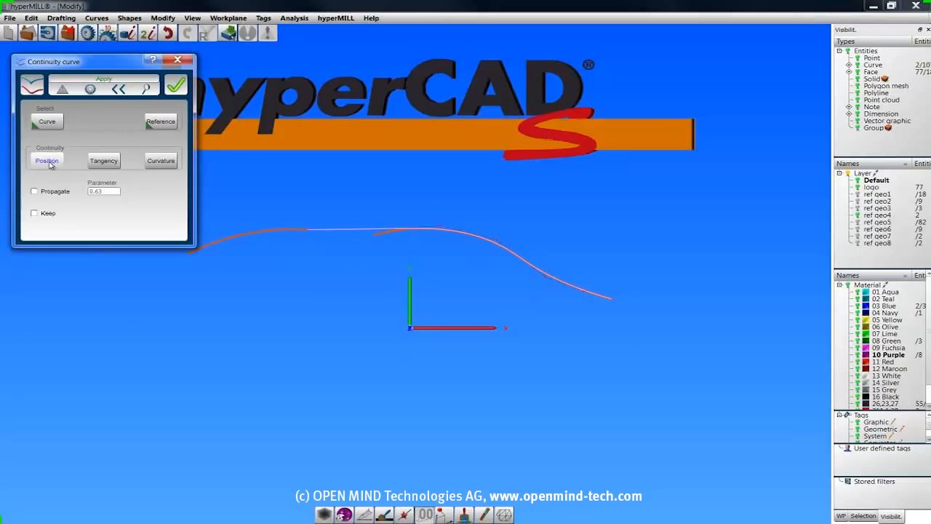
click(102, 161)
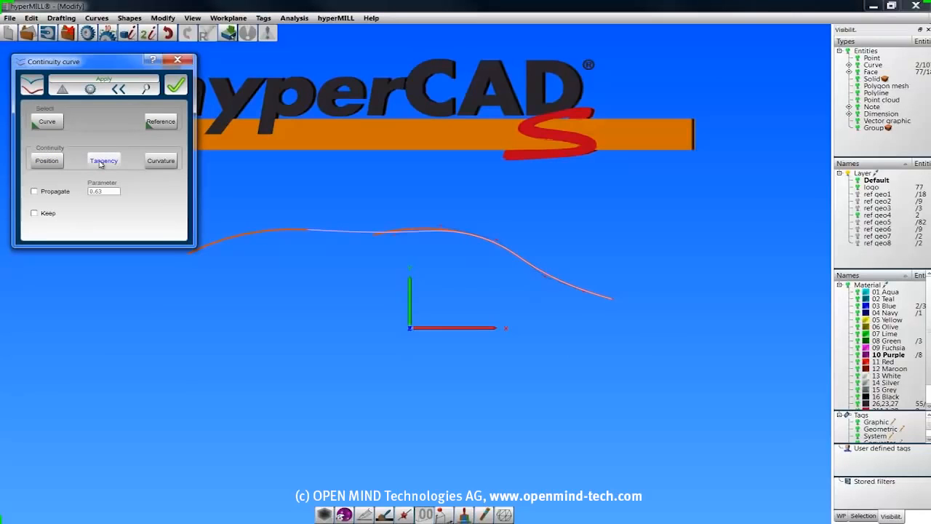
click(163, 162)
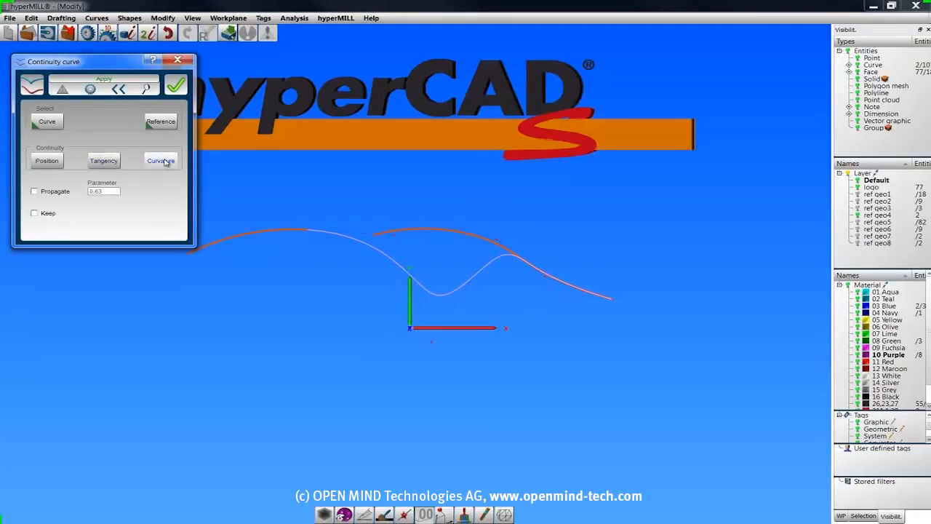
Join the curves with Tangency continuity and Propagate enabled, moving the propagation limit to parameter 0.69.
click(104, 161)
click(34, 193)
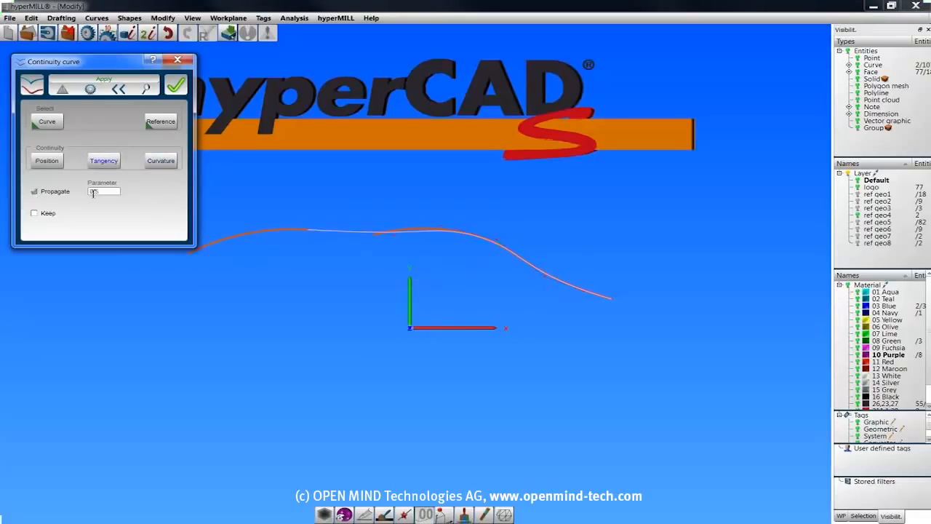
click(507, 252)
drag(524, 270, 527, 291)
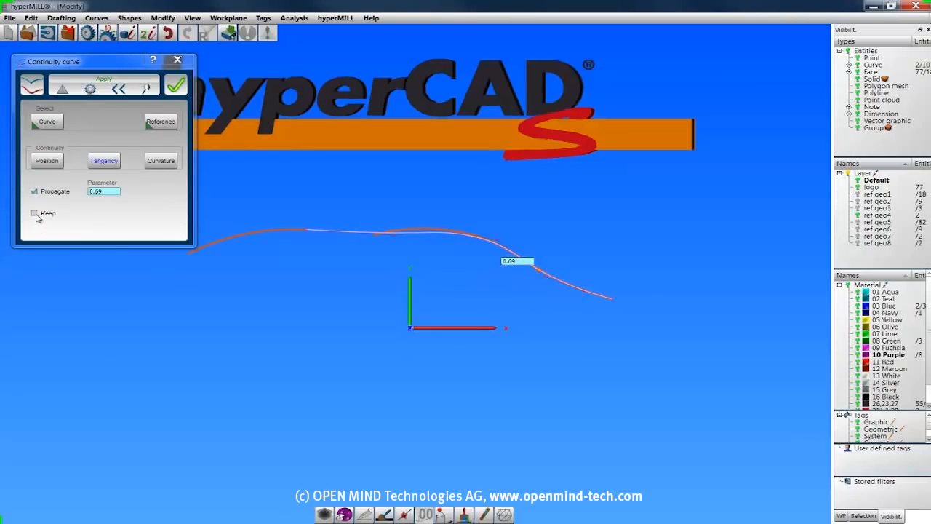
click(176, 85)
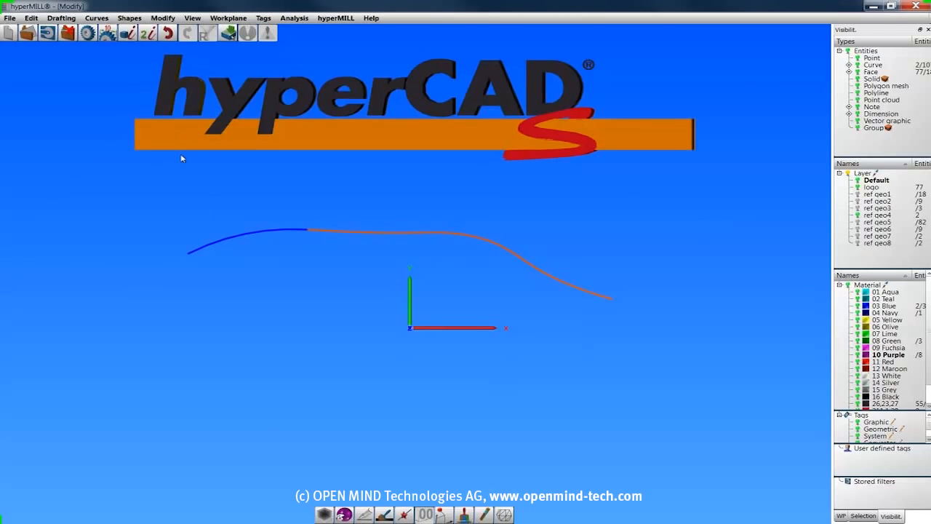
Use Modify control points on the longer joined curve to raise the control point just before its downward bend.
click(163, 19)
click(186, 97)
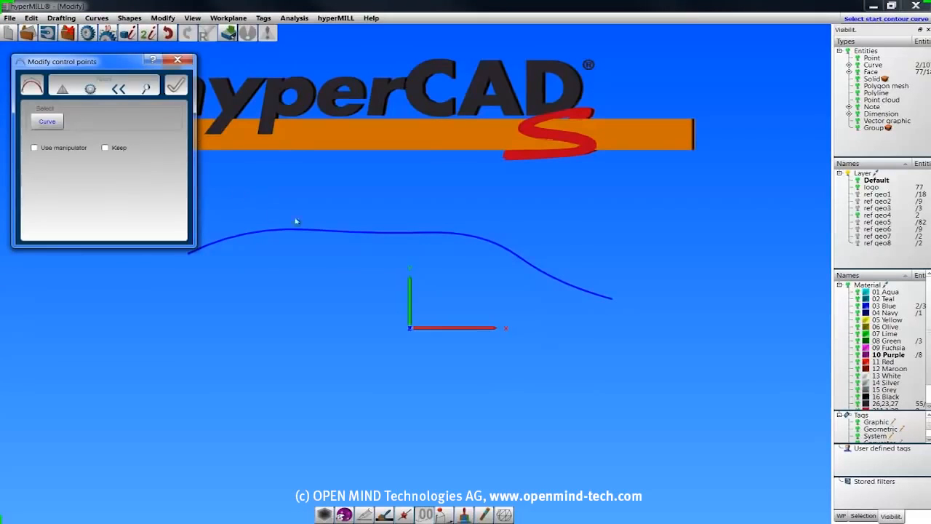
click(367, 233)
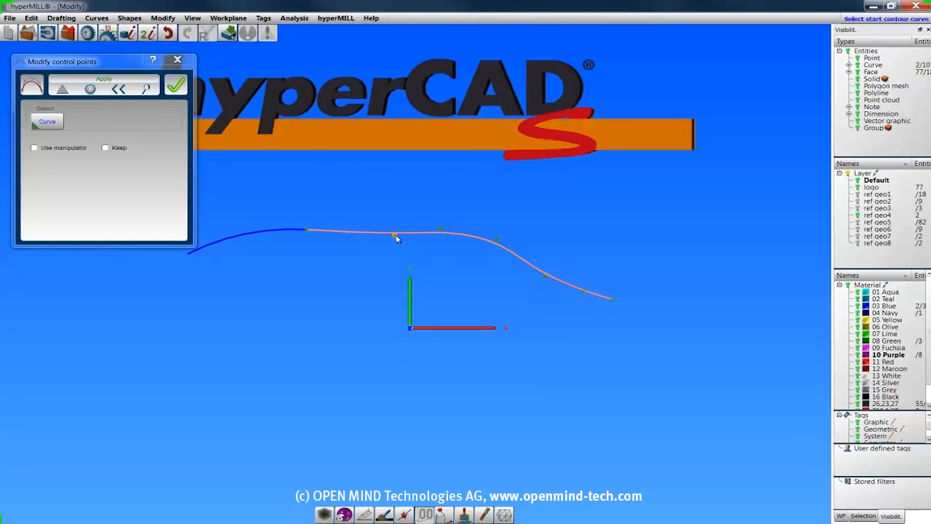
drag(439, 230, 443, 217)
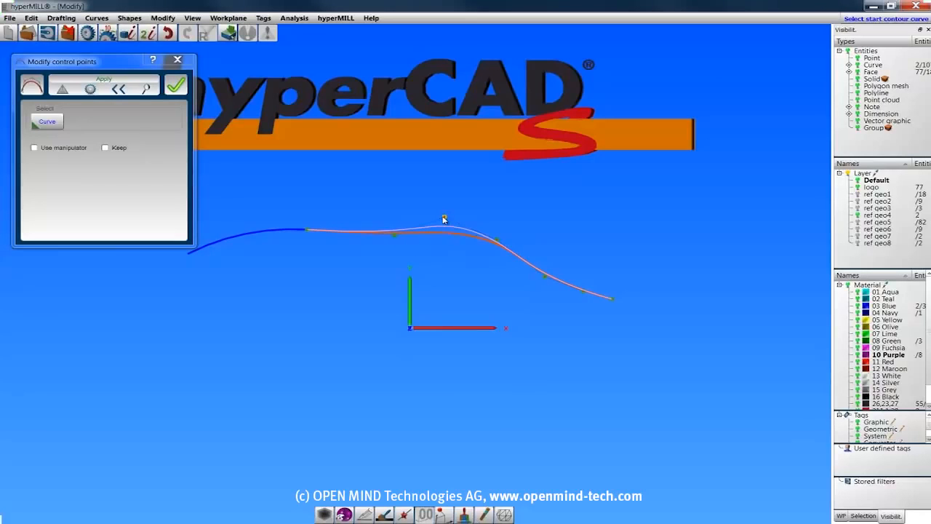
click(394, 237)
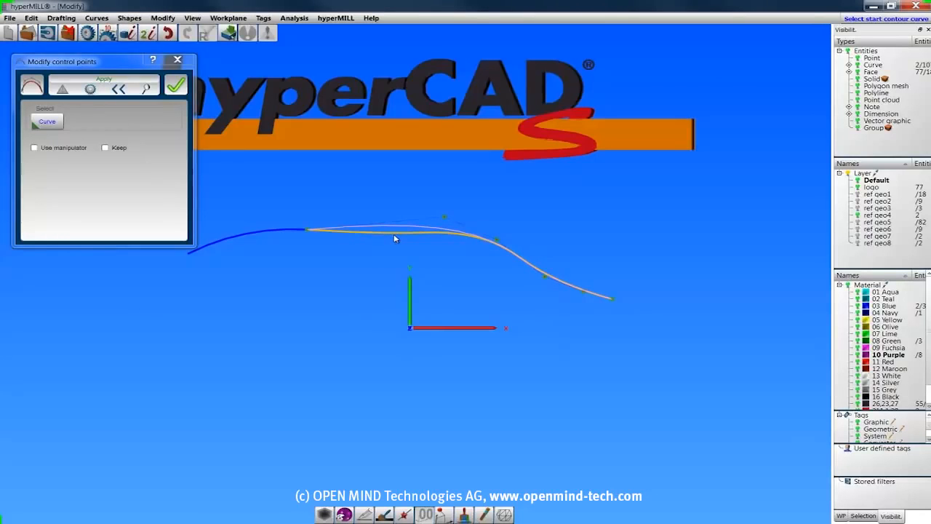
Enable Use manipulator, move the control point at the curve's downward bend away from the curve, and accept the new shape.
click(34, 149)
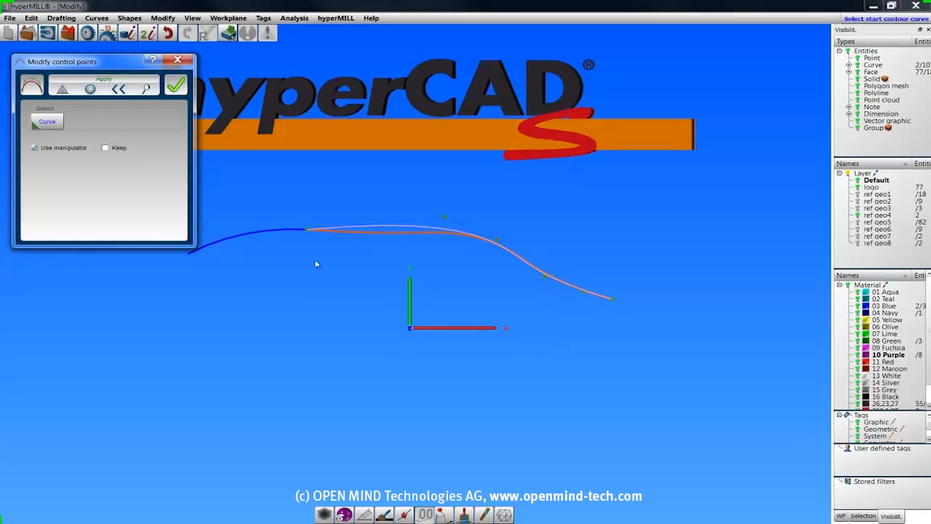
click(496, 241)
right_drag(550, 341, 609, 276)
drag(507, 230, 540, 235)
drag(515, 223, 508, 210)
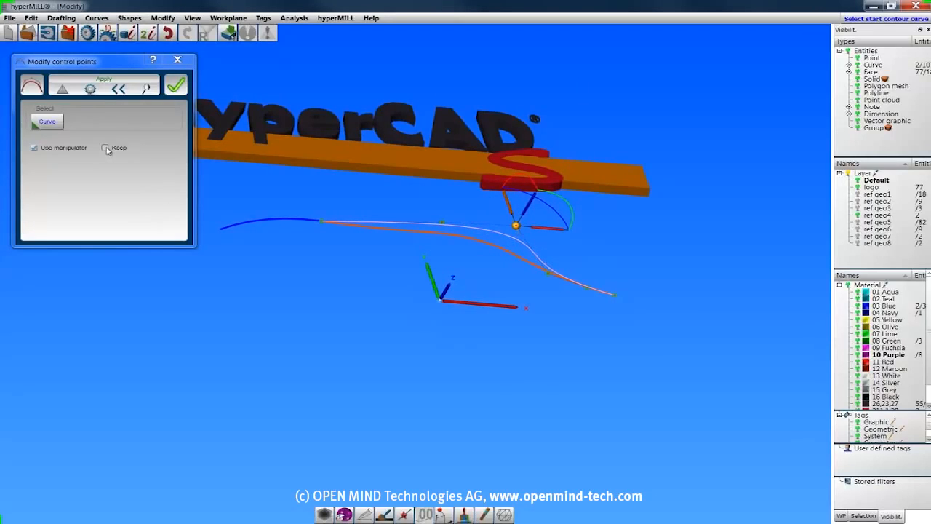
click(175, 85)
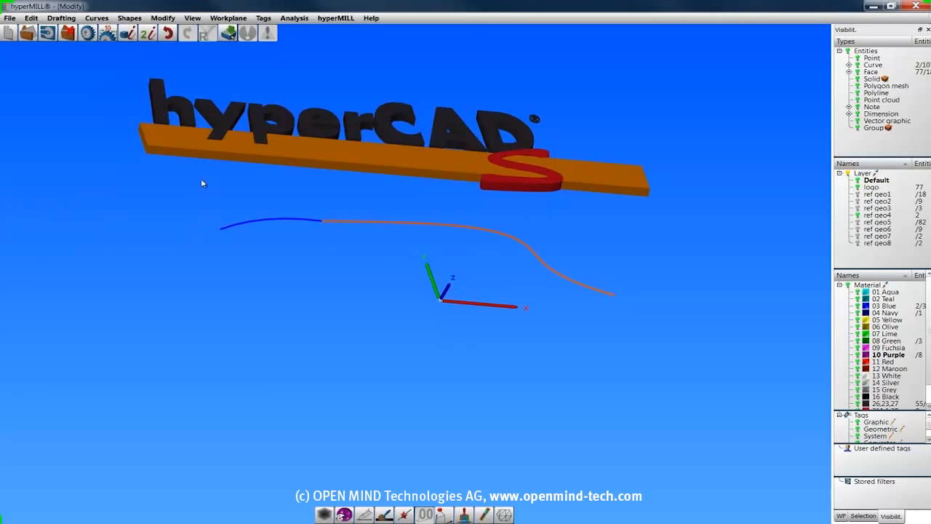
Reopen the reshaped curve in Modify control points and close the editing again.
double_click(439, 226)
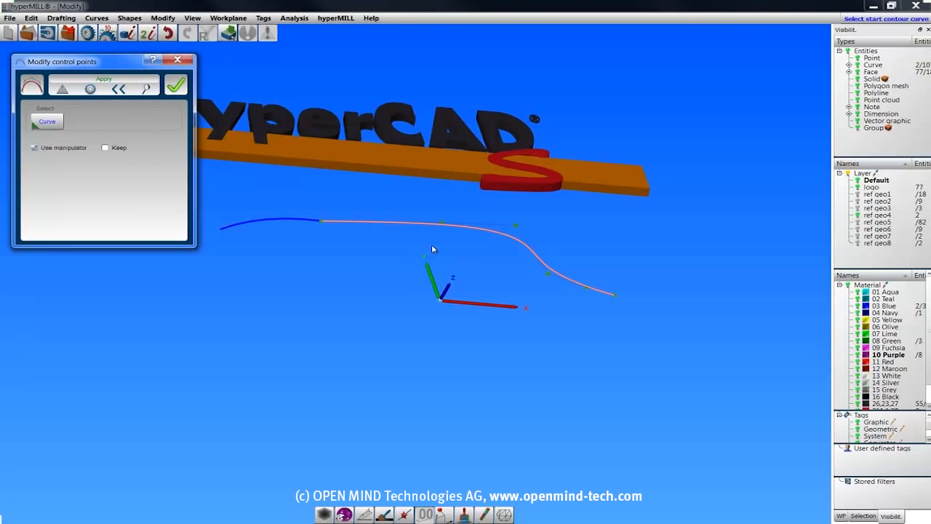
click(175, 85)
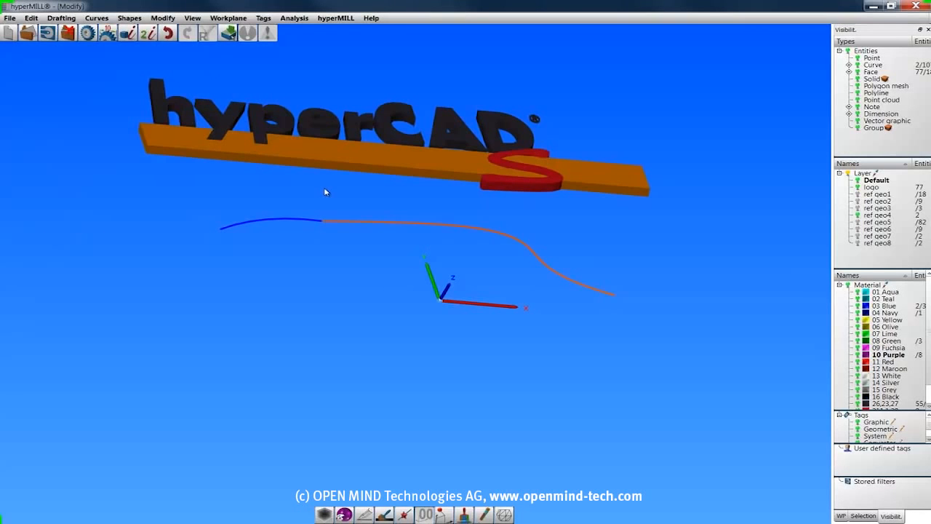
Start Convert to NURBS, show layer ref geo5 and hide layer ref geo4.
click(172, 18)
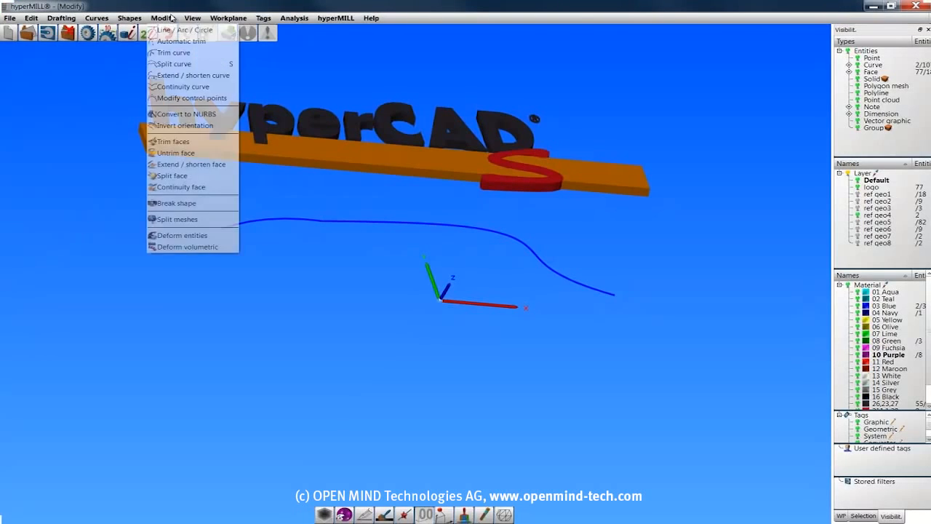
click(182, 115)
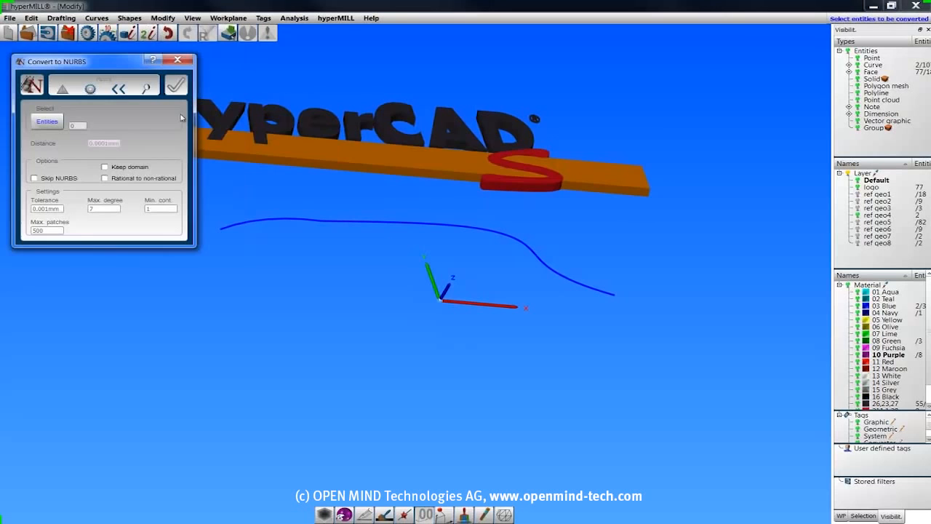
click(858, 222)
click(858, 216)
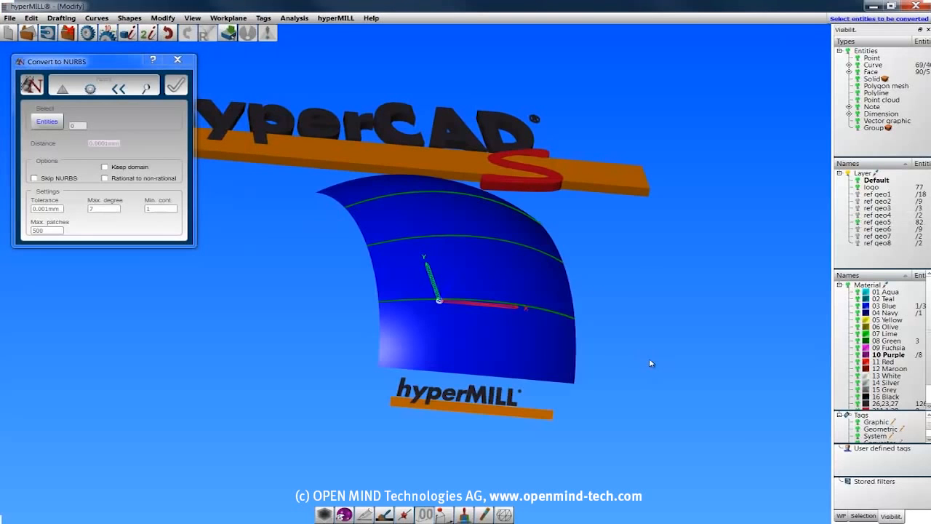
Convert the large curved face to NURBS with tolerance 0.001 mm and maximum degree 7.
click(422, 308)
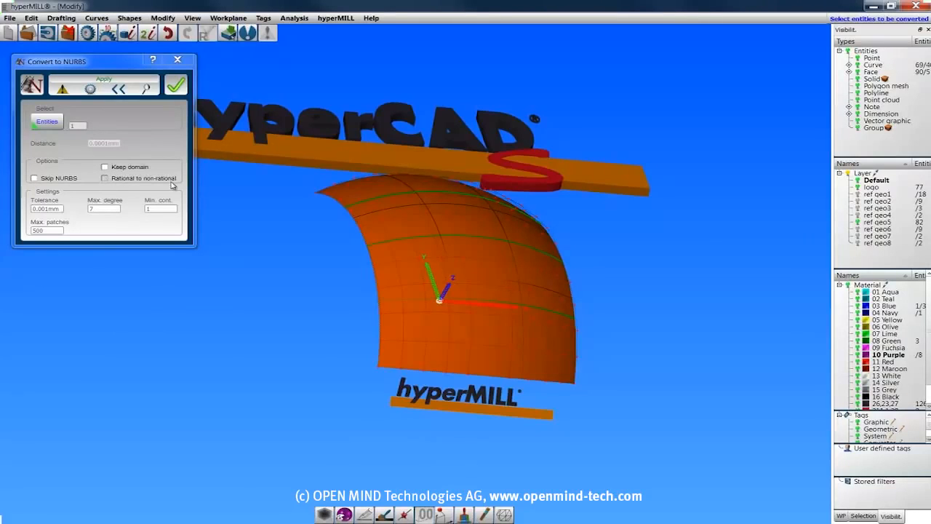
click(175, 85)
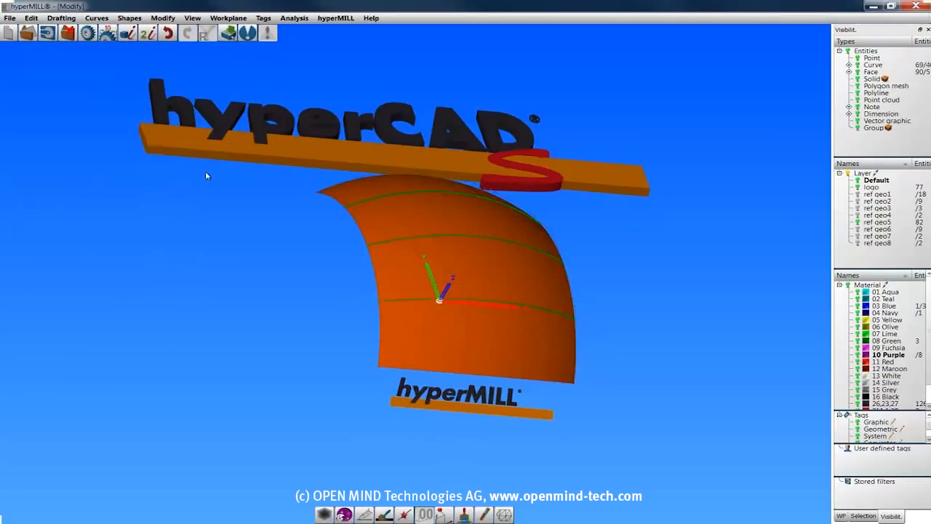
Start Invert orientation on the curved face and its three green curves, and invert the curve through the origin.
click(163, 18)
click(178, 126)
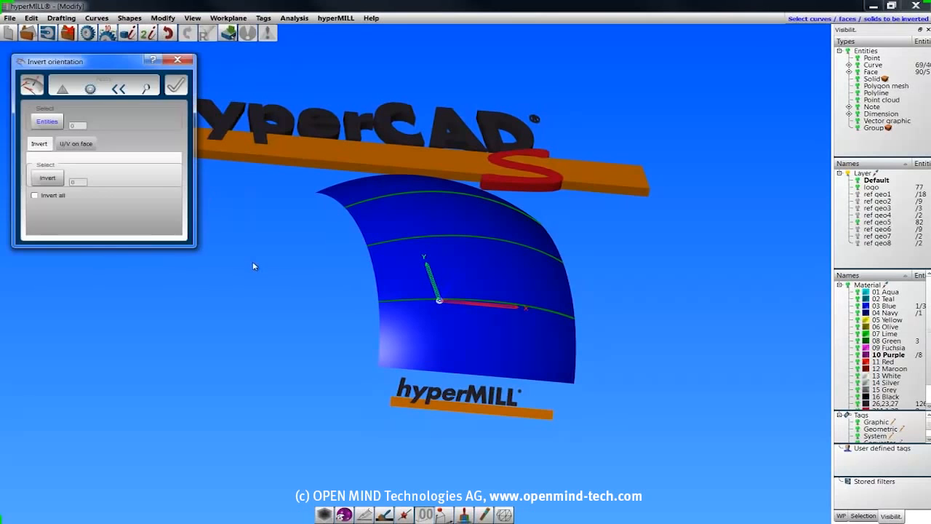
drag(623, 356, 324, 211)
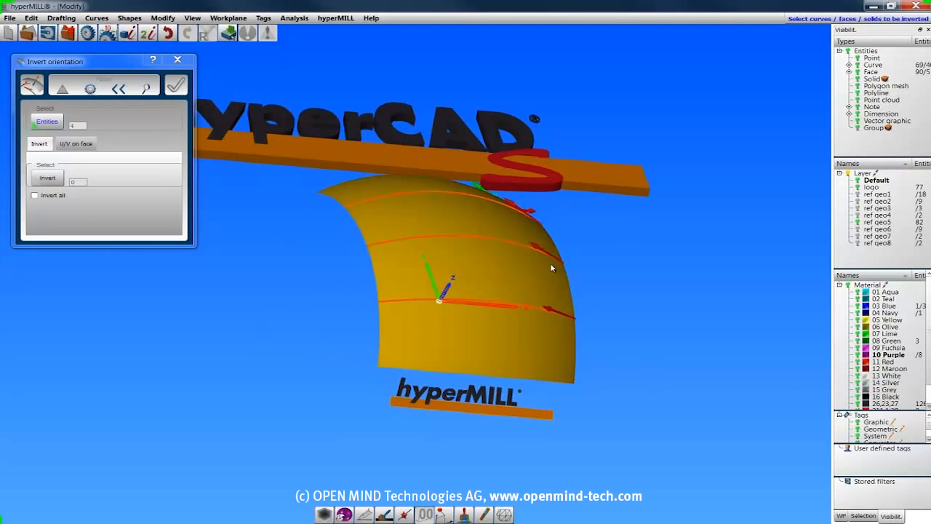
click(48, 178)
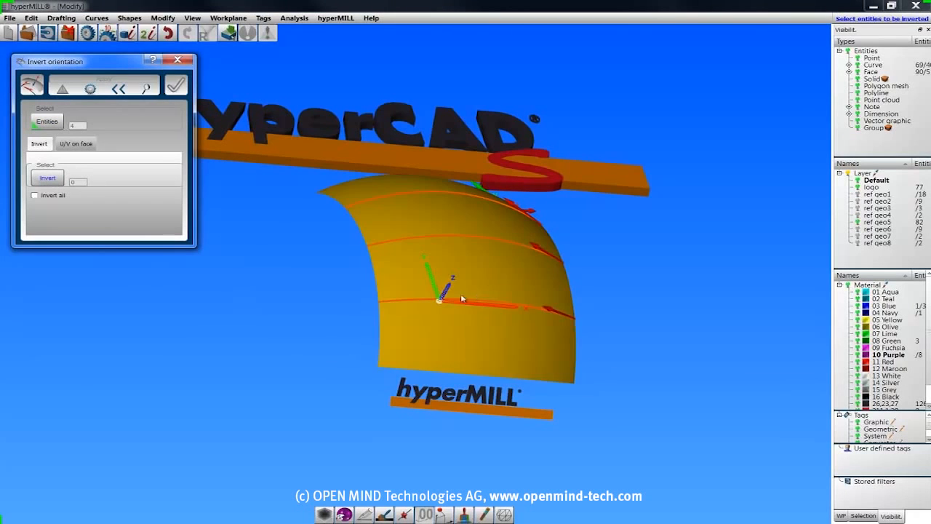
click(528, 311)
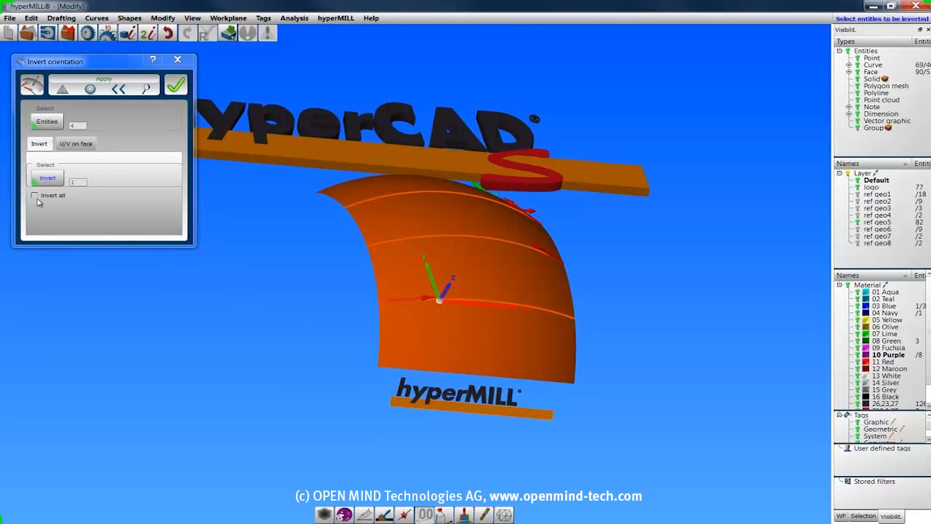
Invert the curved face's U and V directions, swap U/V, accept the changes and clear the selection.
click(76, 144)
click(453, 333)
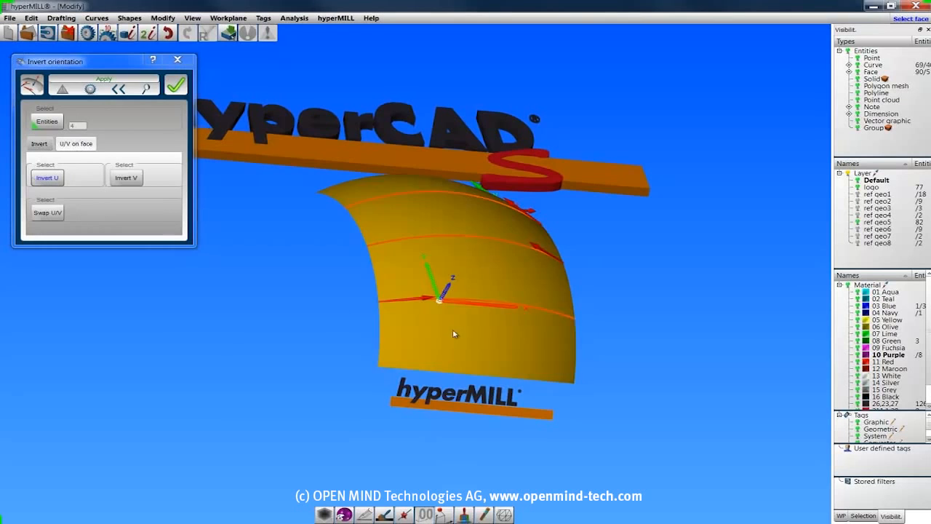
click(117, 182)
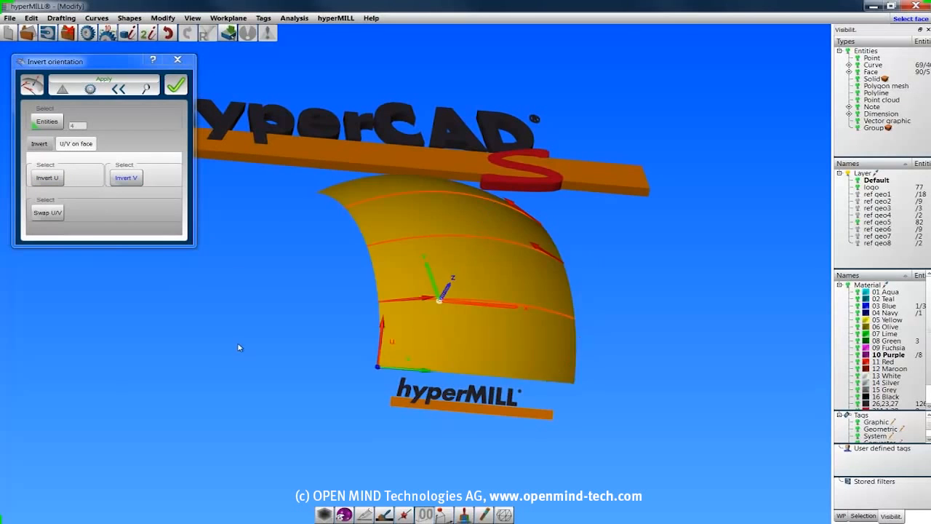
click(47, 212)
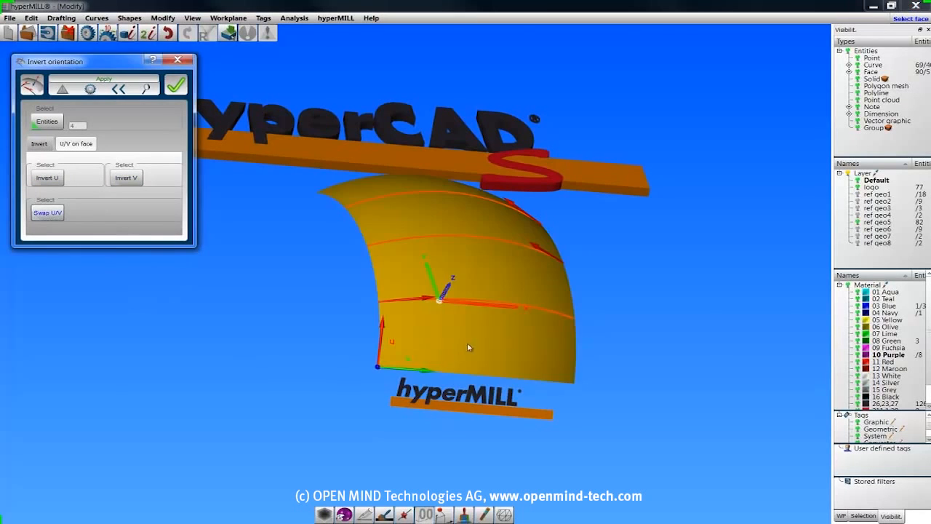
click(177, 87)
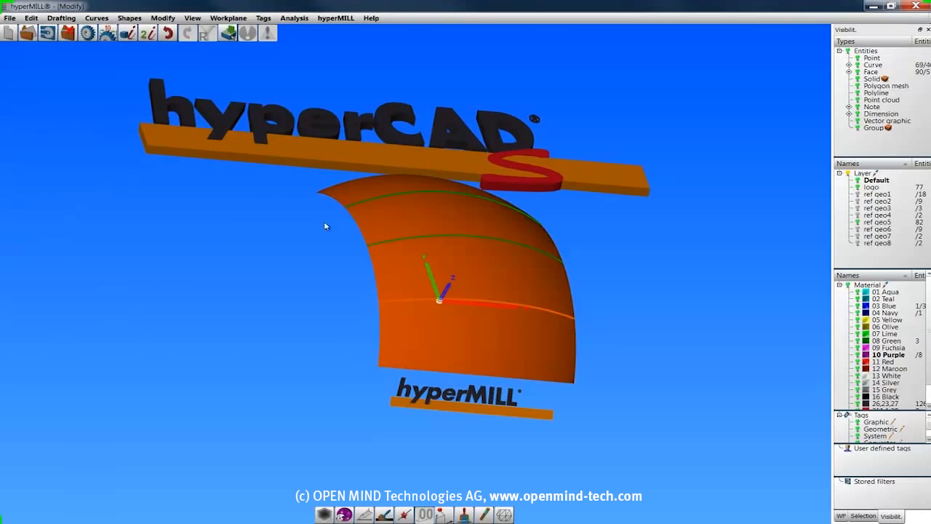
click(268, 210)
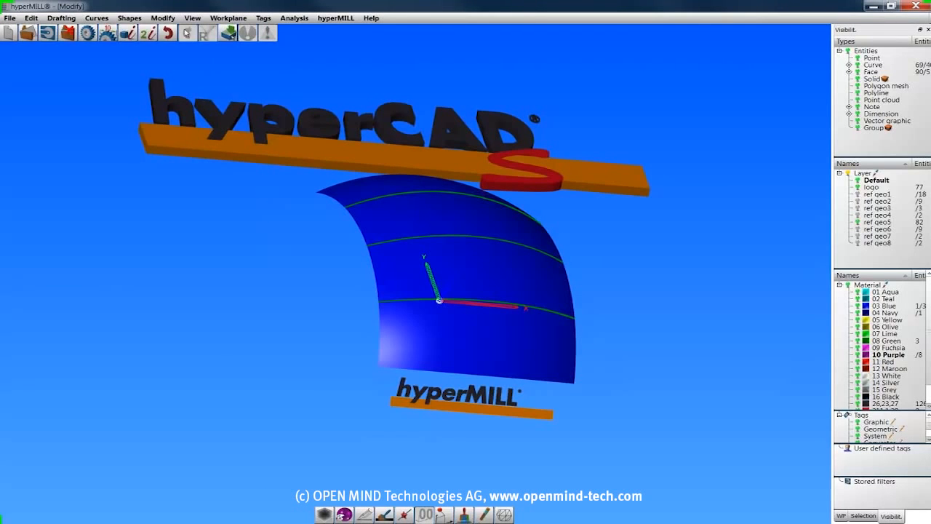
Show layer ref geo6 and trim the curved face at the flat face, keeping the part nearest the hyperMILL logo.
click(163, 17)
click(163, 142)
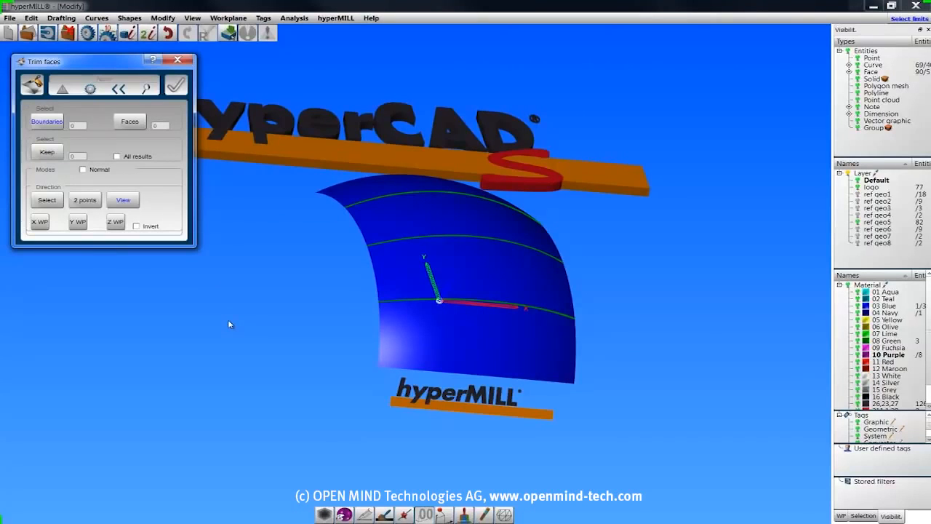
click(857, 229)
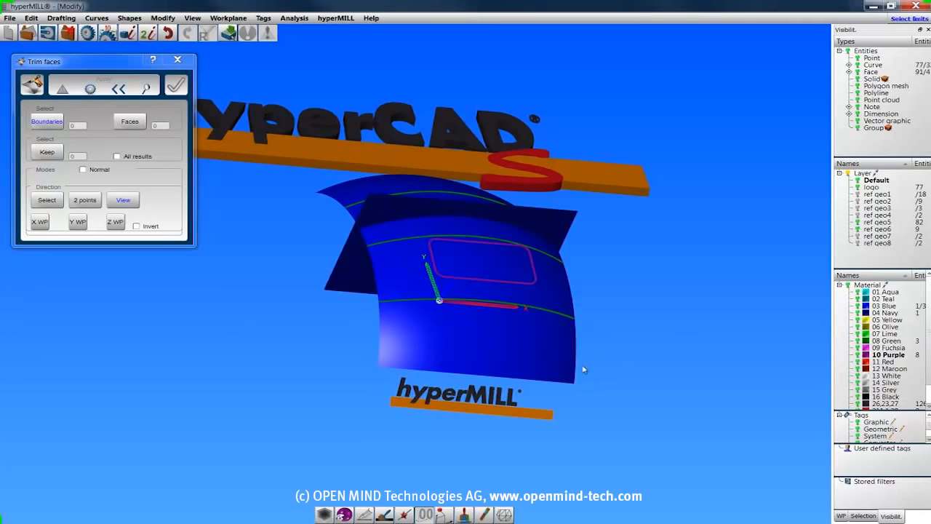
click(358, 279)
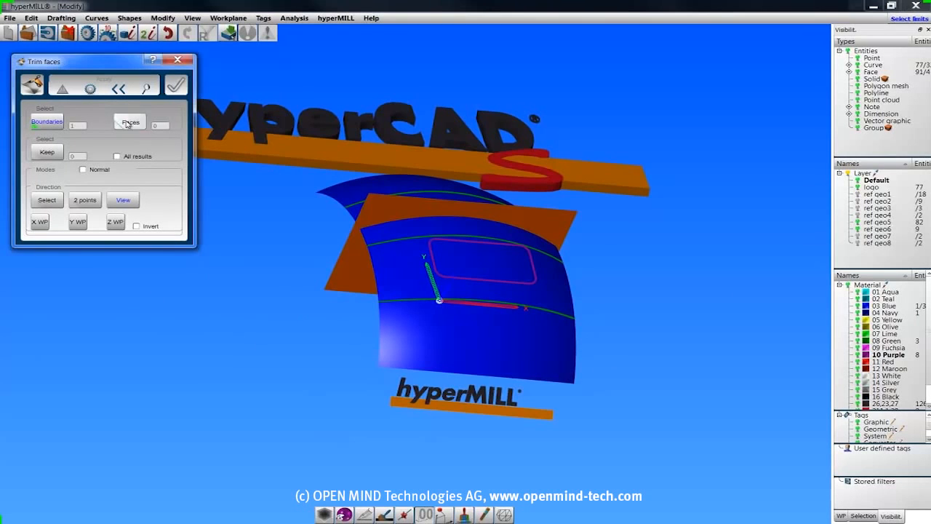
click(375, 326)
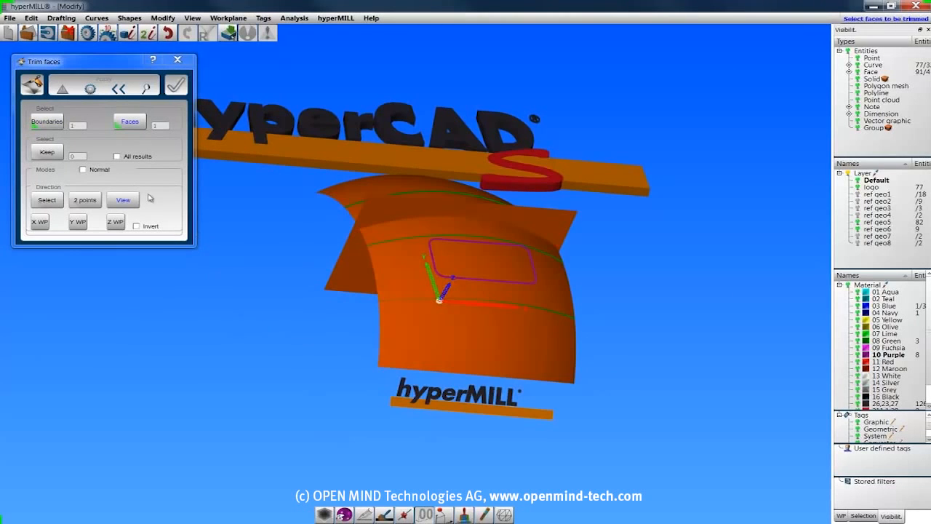
click(44, 152)
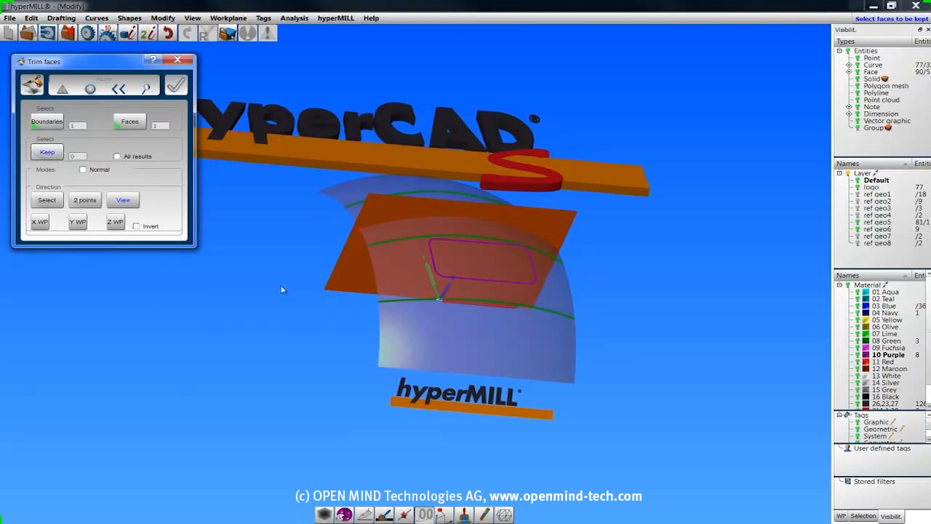
click(455, 343)
click(107, 80)
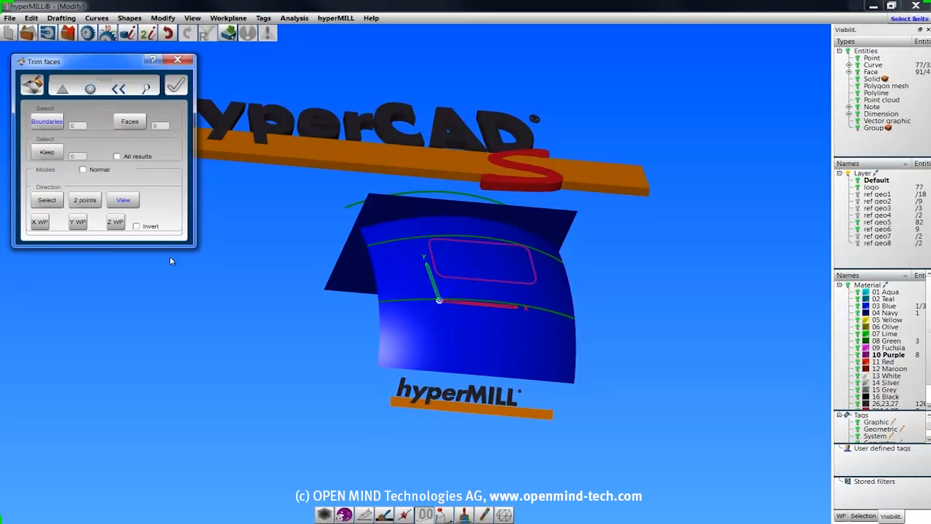
Trim the curved face with the closed rounded-rectangle curve chain along the workplane Z direction, keeping the area outside the outline.
key(c)
click(442, 278)
click(444, 281)
click(130, 124)
click(436, 339)
right_drag(609, 356, 455, 345)
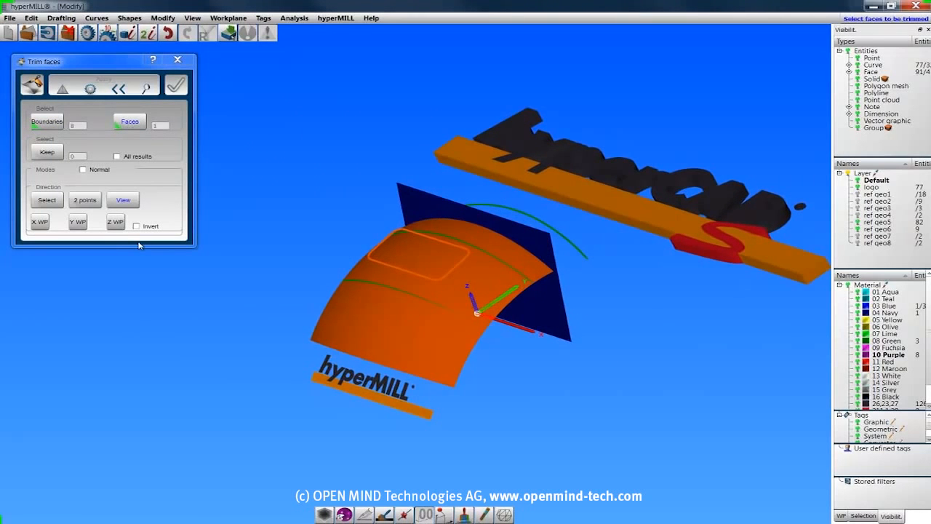
click(115, 222)
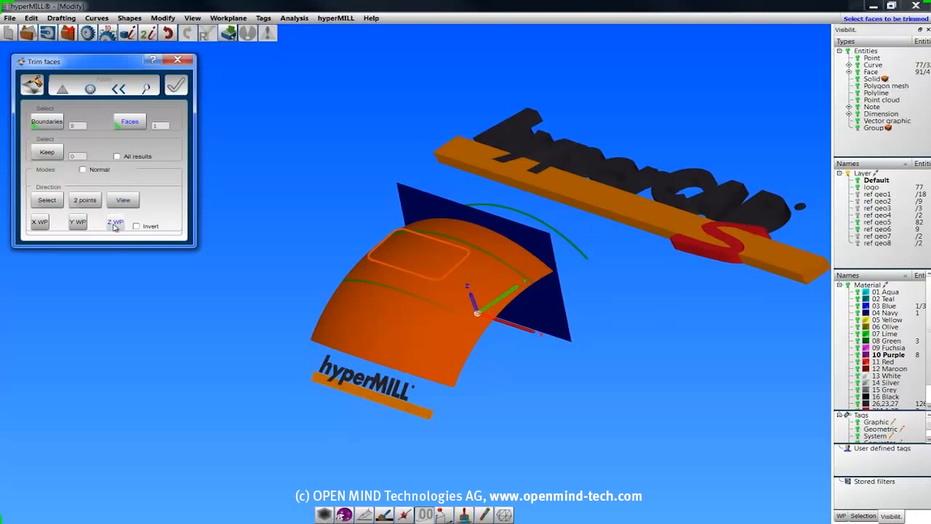
click(47, 152)
click(394, 297)
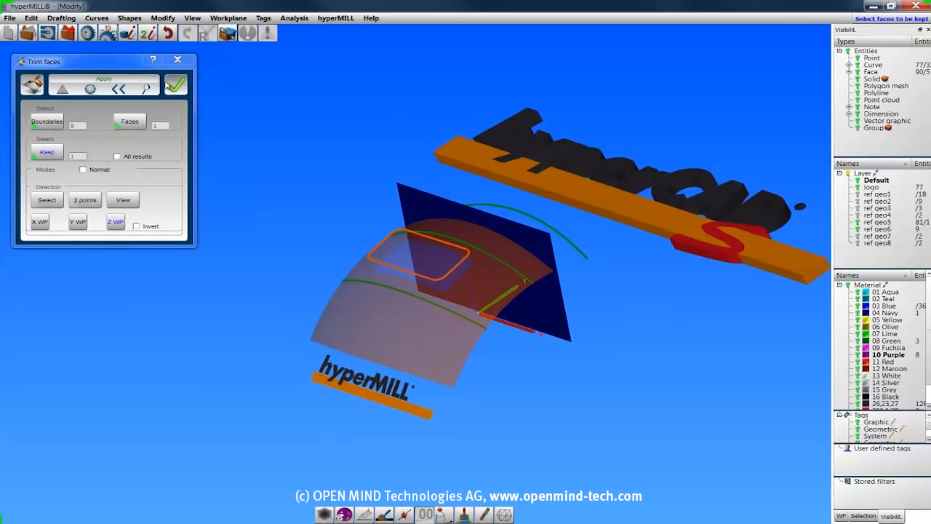
key(Return)
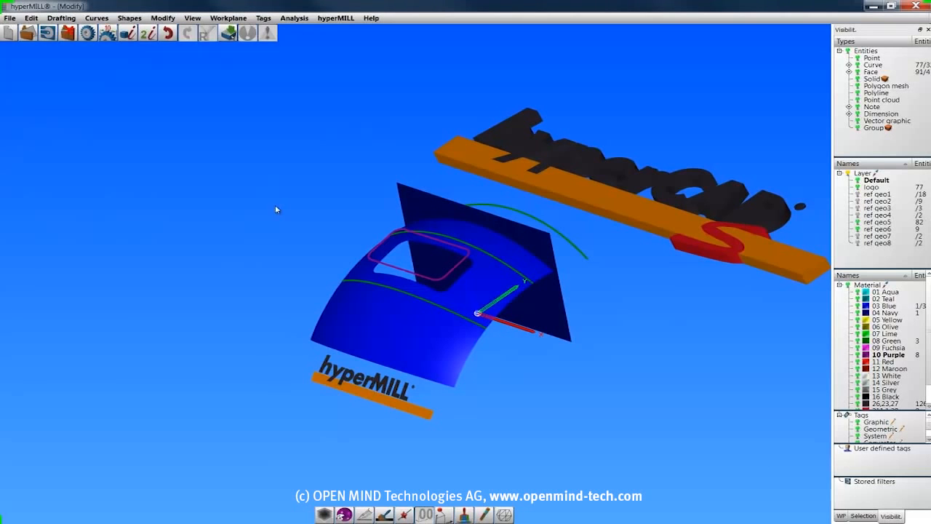
Use Untrim face on the boundary of the rounded-rectangle opening to close it in the curved face.
click(169, 33)
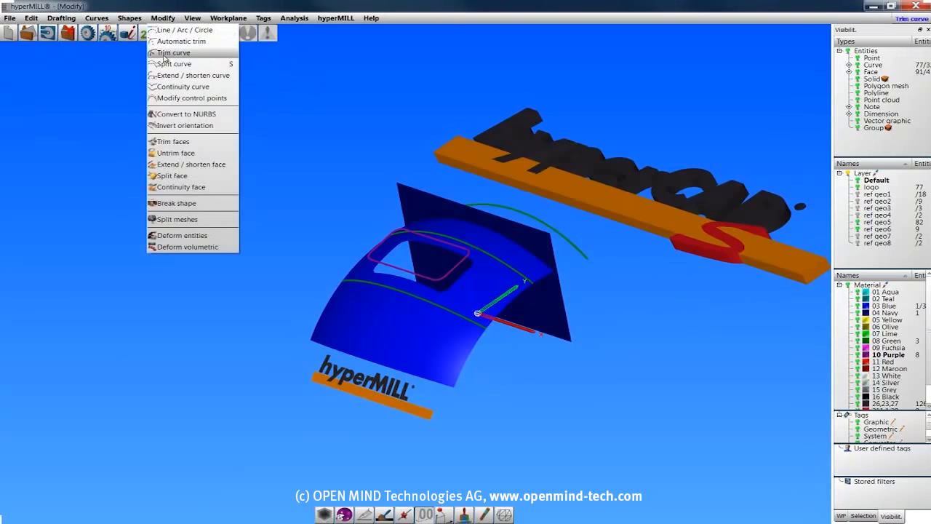
click(179, 150)
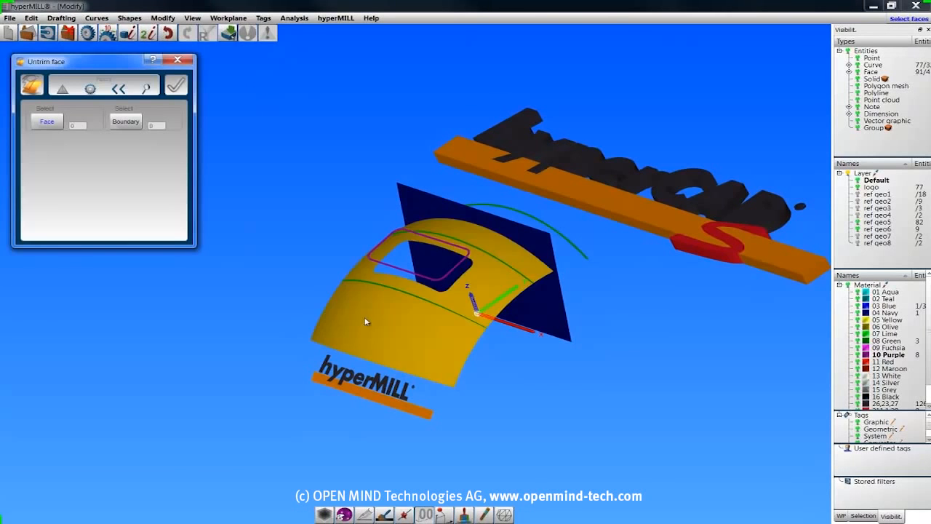
click(368, 374)
click(90, 90)
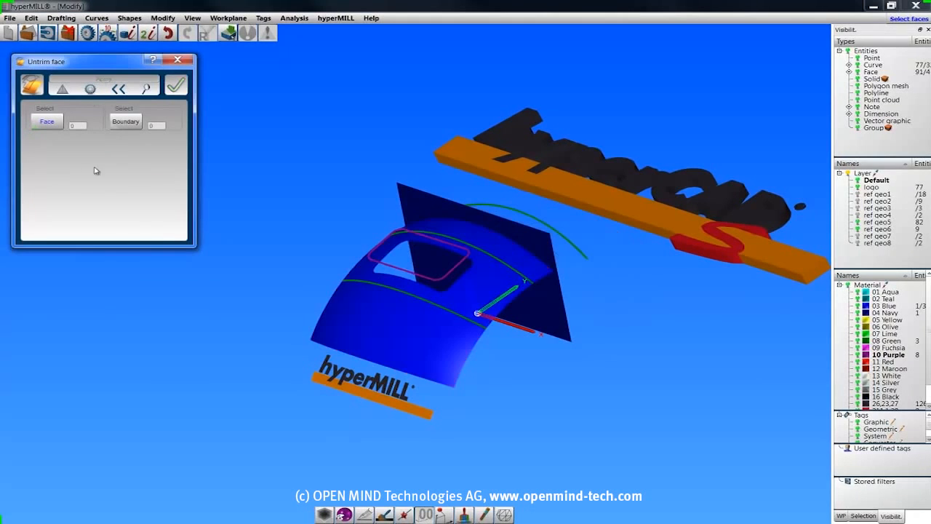
click(132, 123)
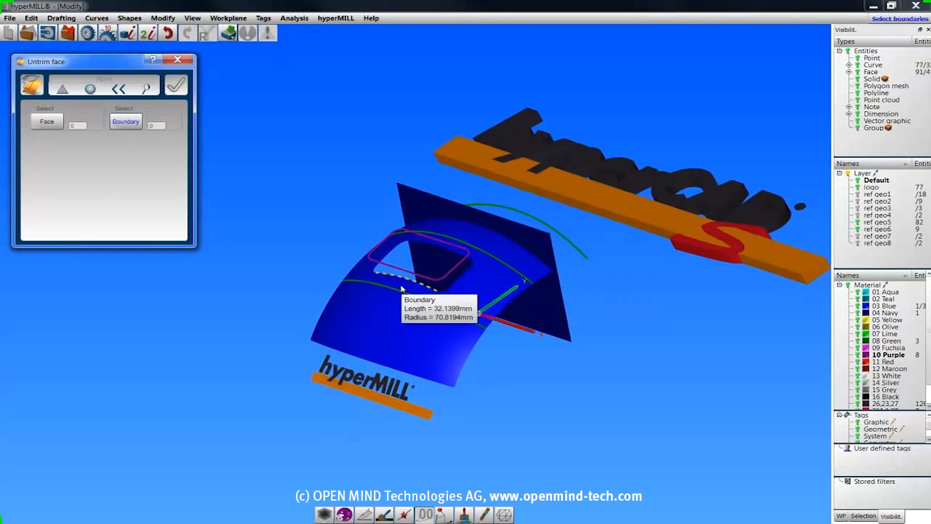
click(401, 289)
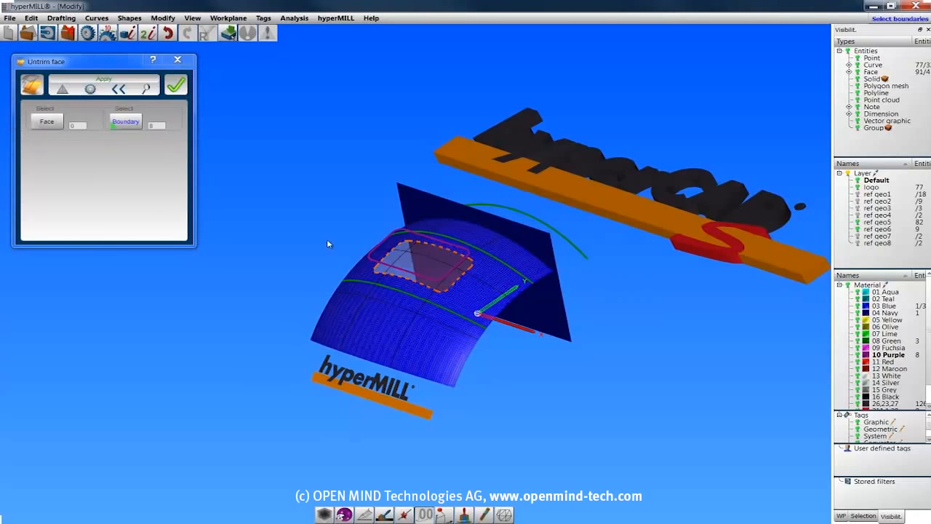
click(176, 85)
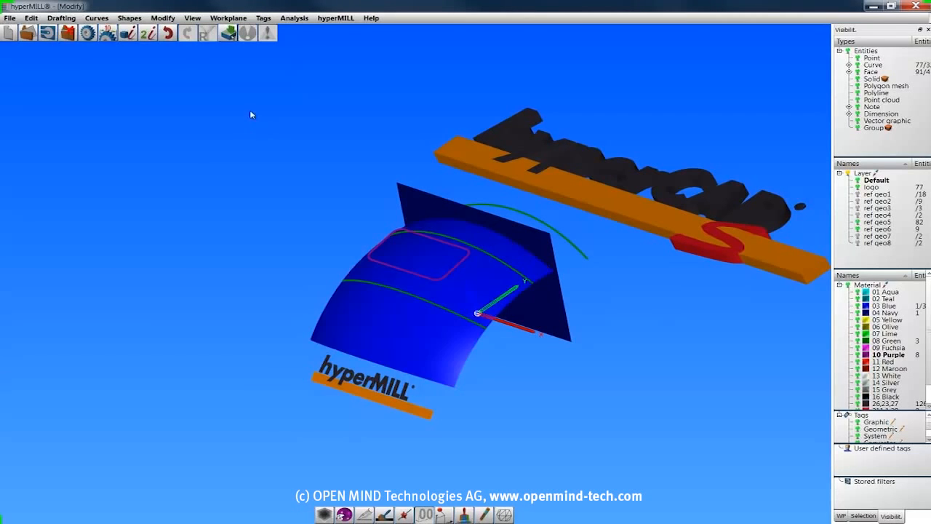
Extend the flat face by parameter along two edges, to V2 about 1.23 and U2 about 0.965, and apply.
click(164, 18)
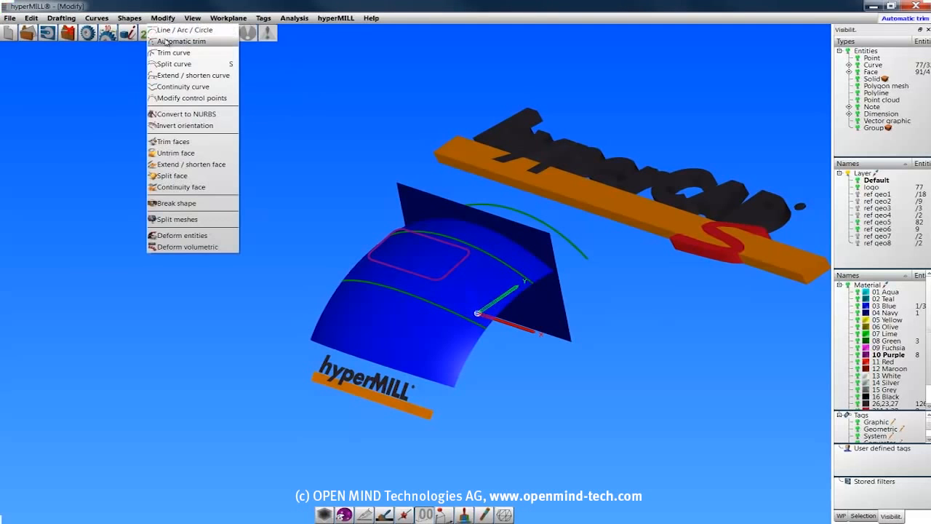
click(171, 167)
click(551, 307)
right_drag(545, 405, 600, 385)
drag(636, 251, 683, 256)
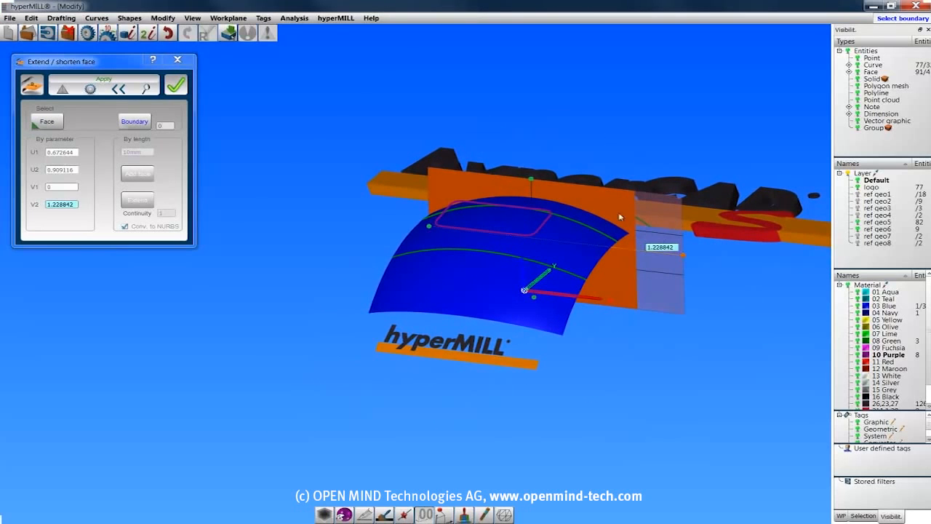
drag(532, 180, 531, 151)
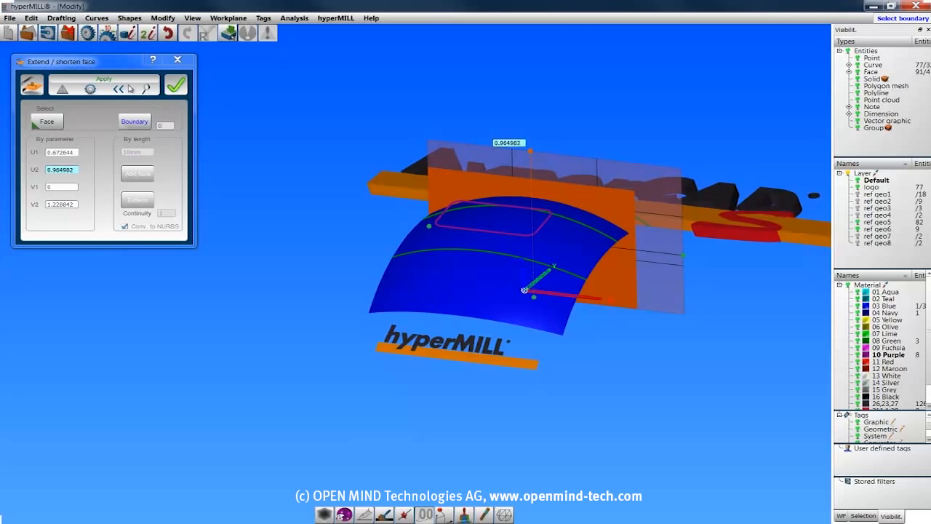
click(104, 80)
Extend the curved face itself, using the Extend mode, from its boundary near the hyperMILL logo to beyond the logo, and accept.
click(133, 122)
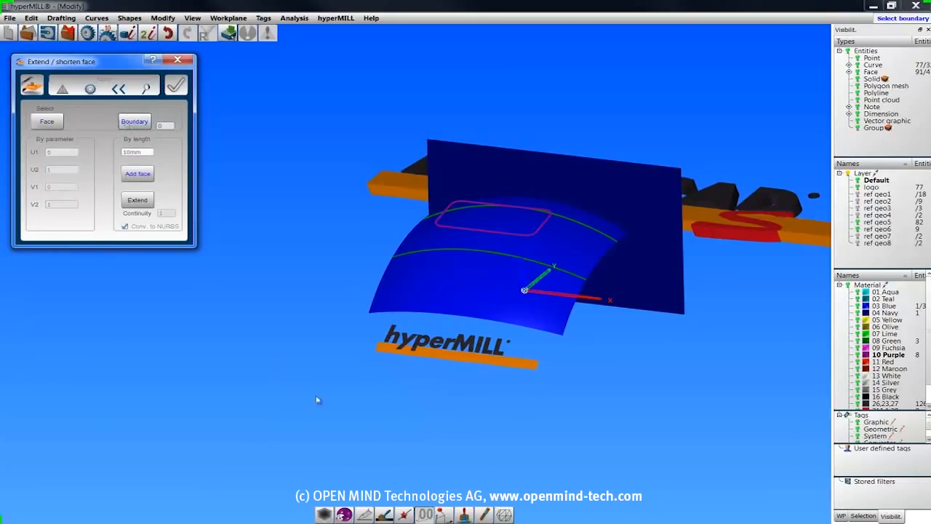
click(468, 316)
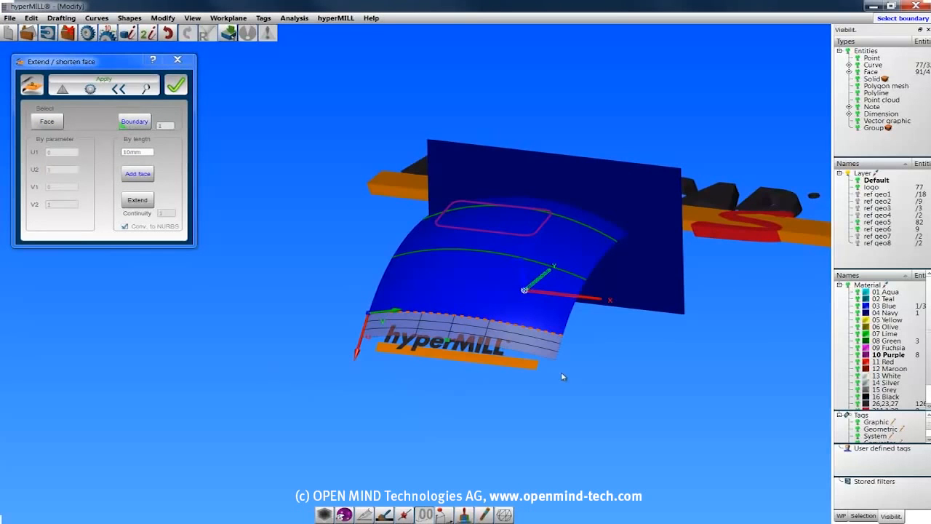
middle_drag(601, 388, 450, 389)
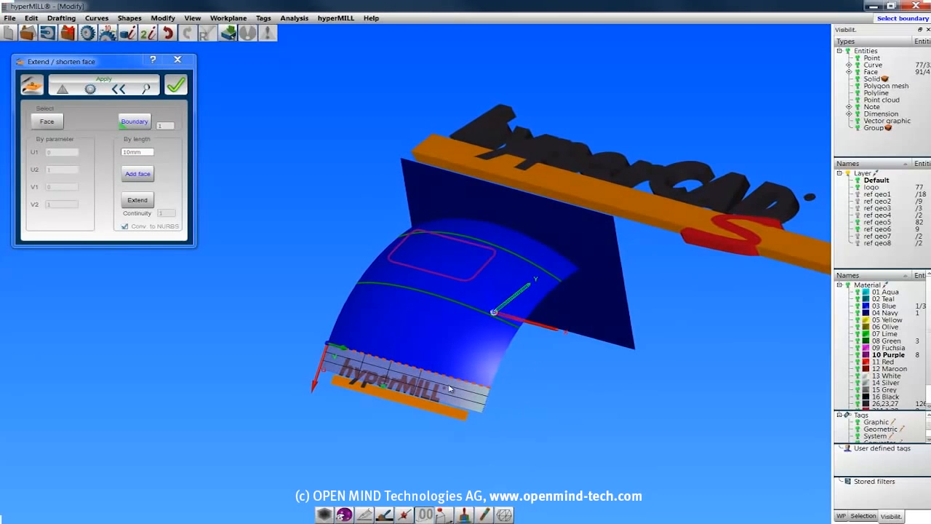
click(137, 199)
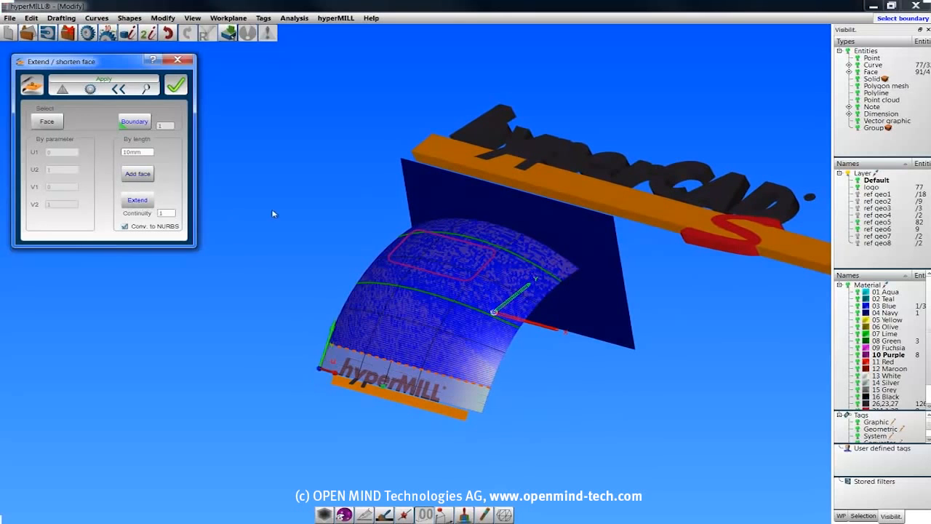
drag(382, 386, 369, 430)
click(175, 85)
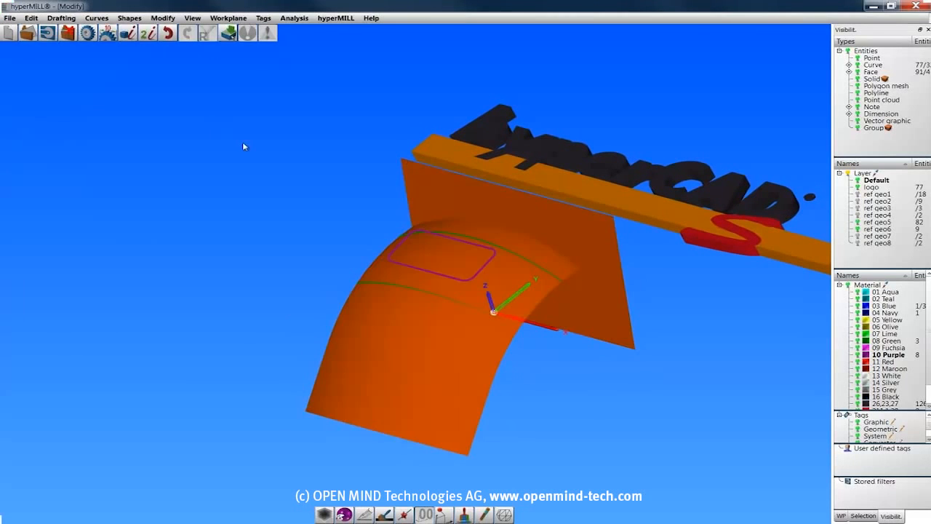
Hide layer ref geo5 and split the flat face by V parameter at a picked point, at about 0.408.
click(161, 18)
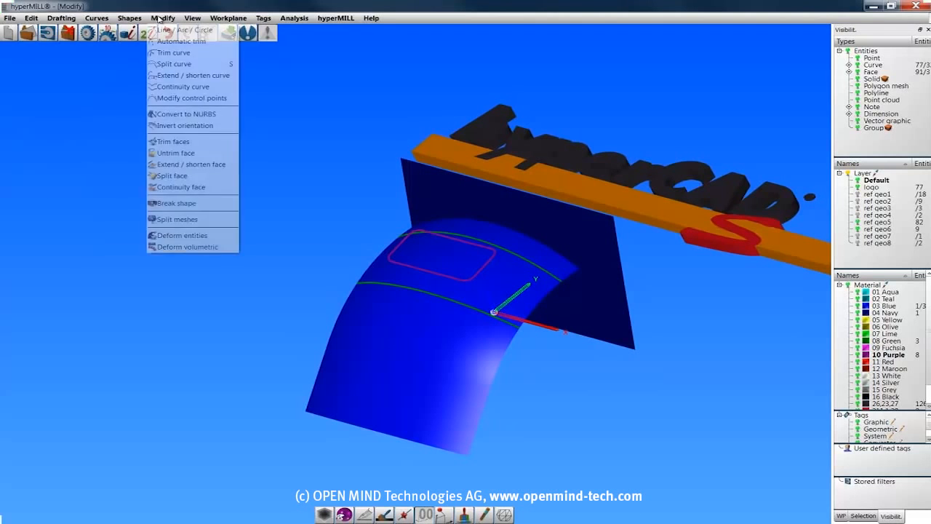
click(168, 178)
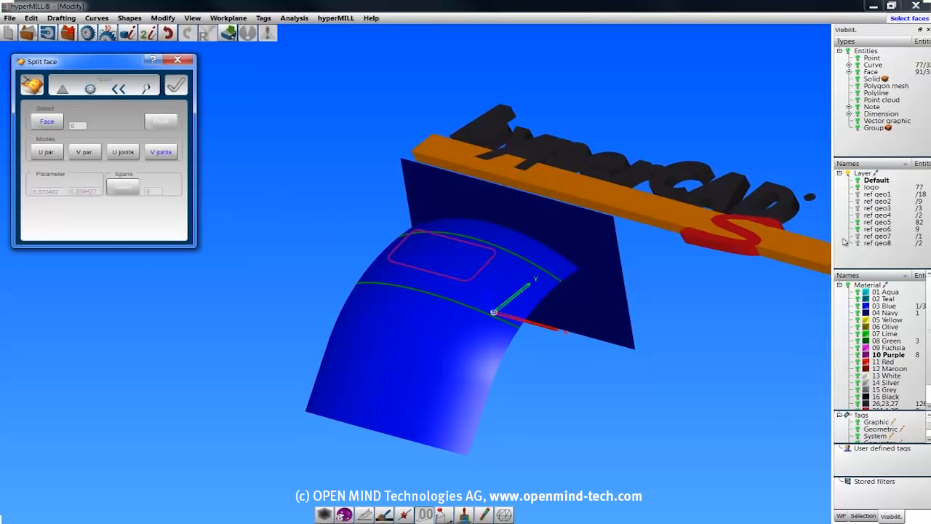
click(857, 222)
click(608, 341)
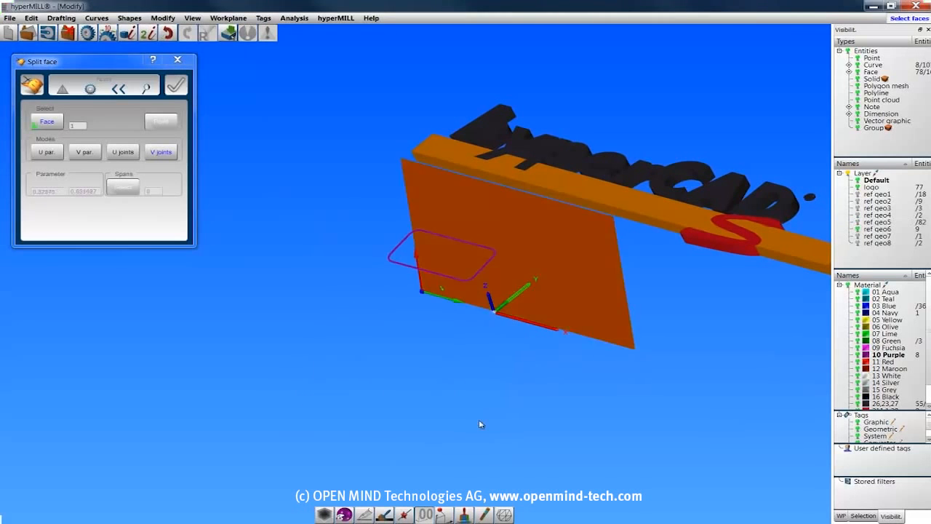
click(46, 152)
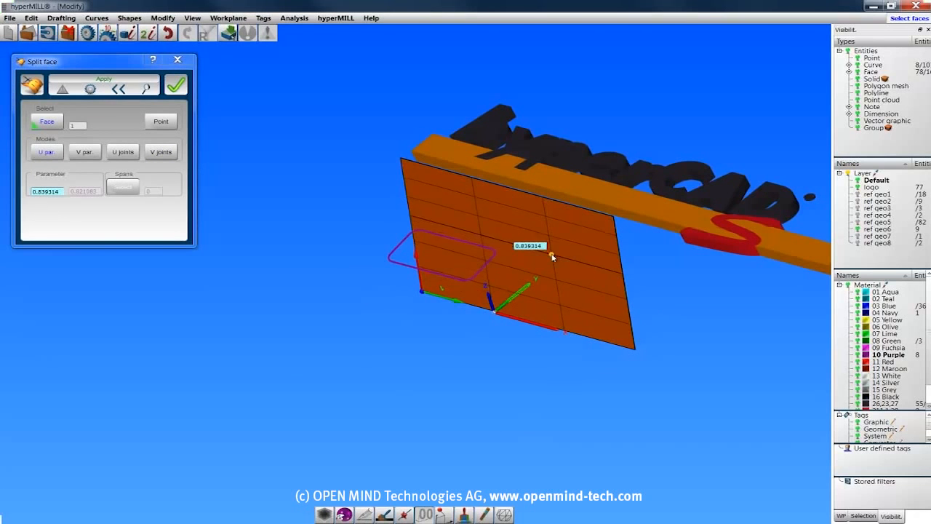
click(85, 151)
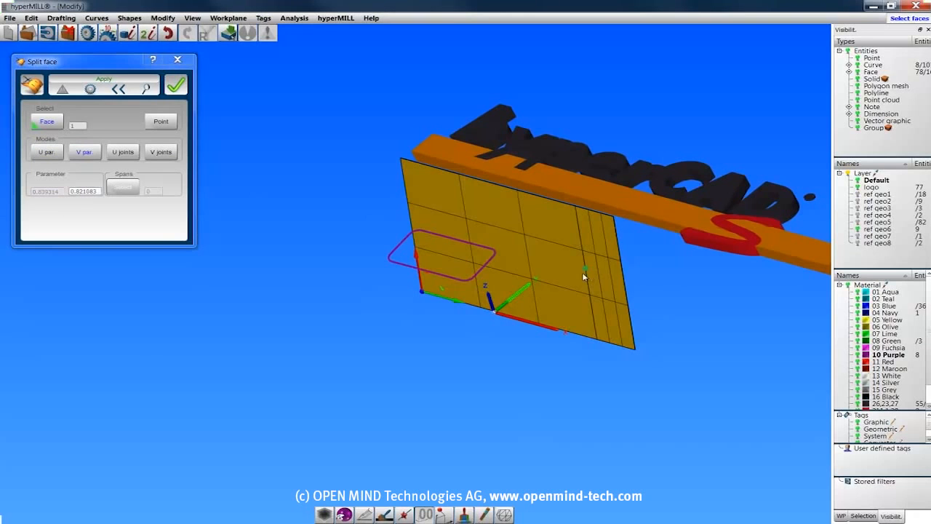
click(531, 260)
click(159, 123)
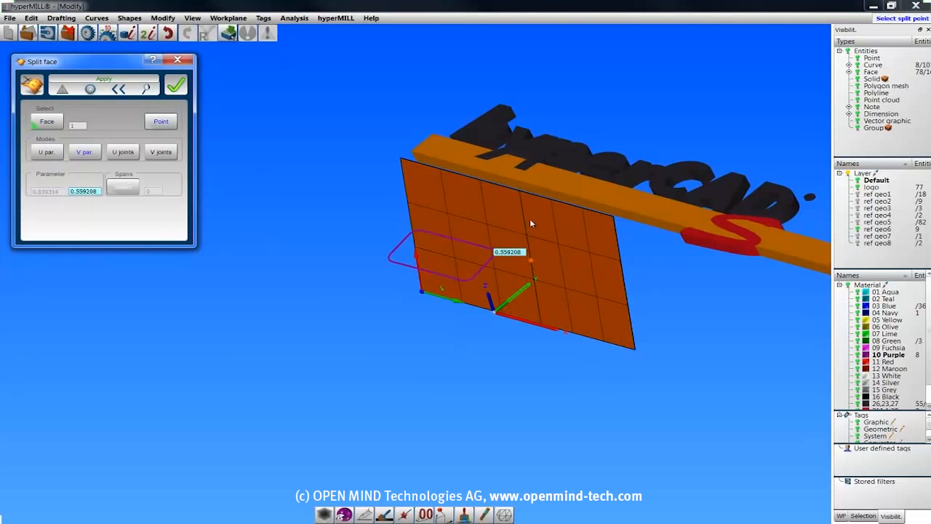
click(495, 222)
click(110, 81)
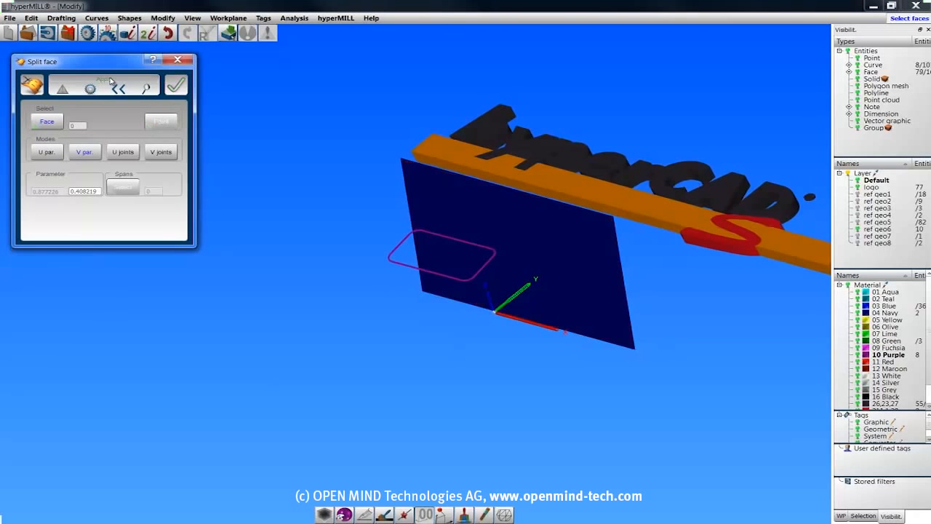
Show layer ref geo7 instead of ref geo6 and select its wavy face for splitting.
click(858, 236)
click(858, 228)
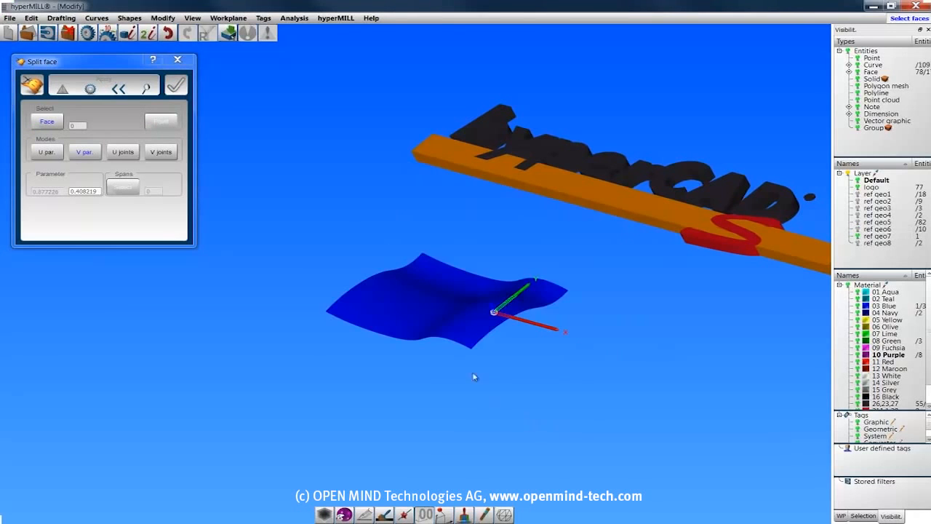
click(441, 324)
Try splitting the wavy face at a U joint, using the single joint set apart from the close pair.
click(127, 157)
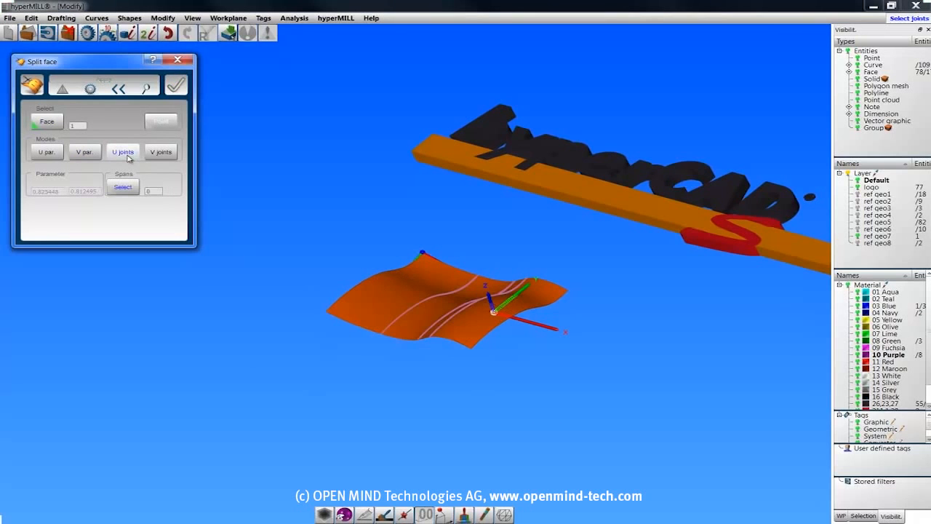
middle_drag(202, 288, 320, 346)
click(123, 187)
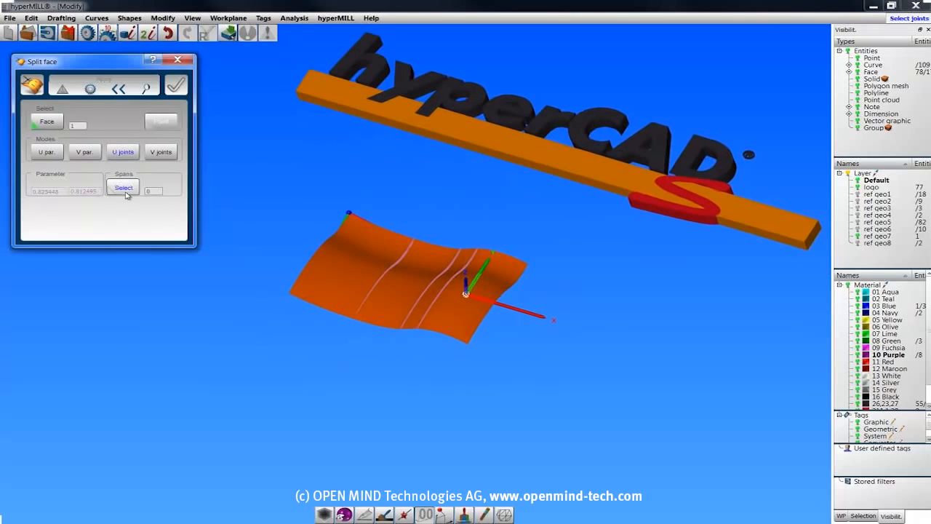
click(382, 277)
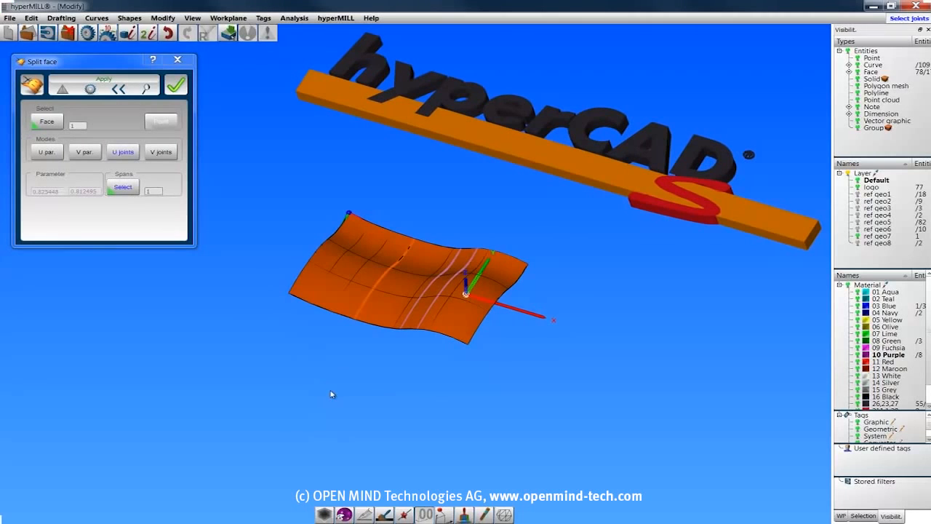
Split the wavy face at the V joint nearest the hyperCAD logo, apply, and close Split face.
click(160, 152)
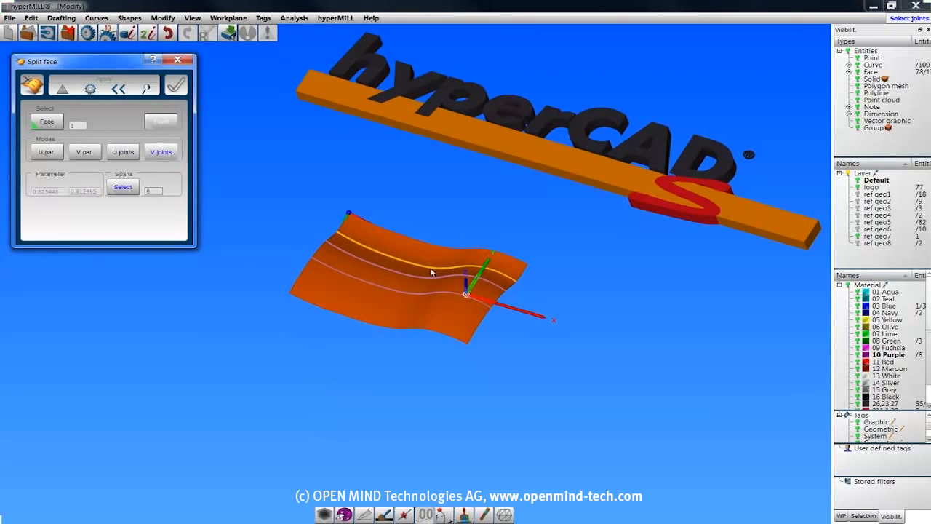
click(431, 273)
click(118, 82)
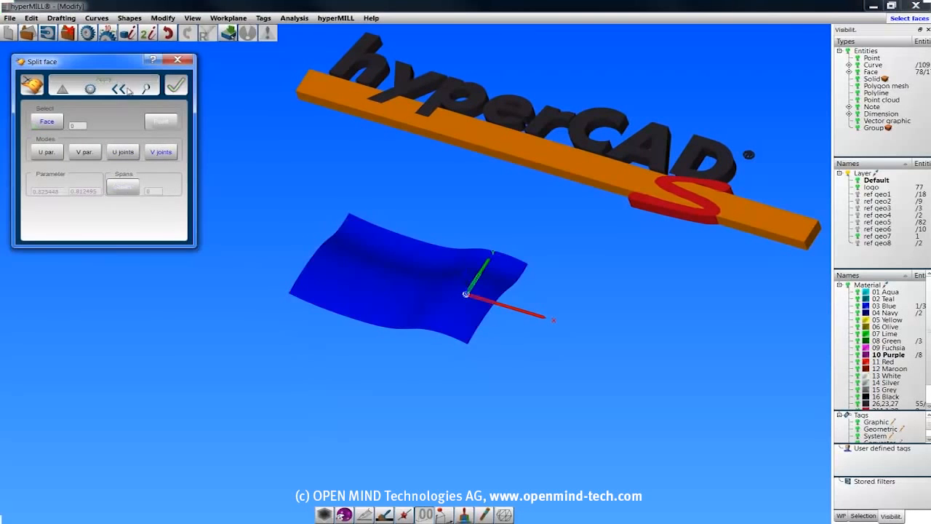
click(180, 61)
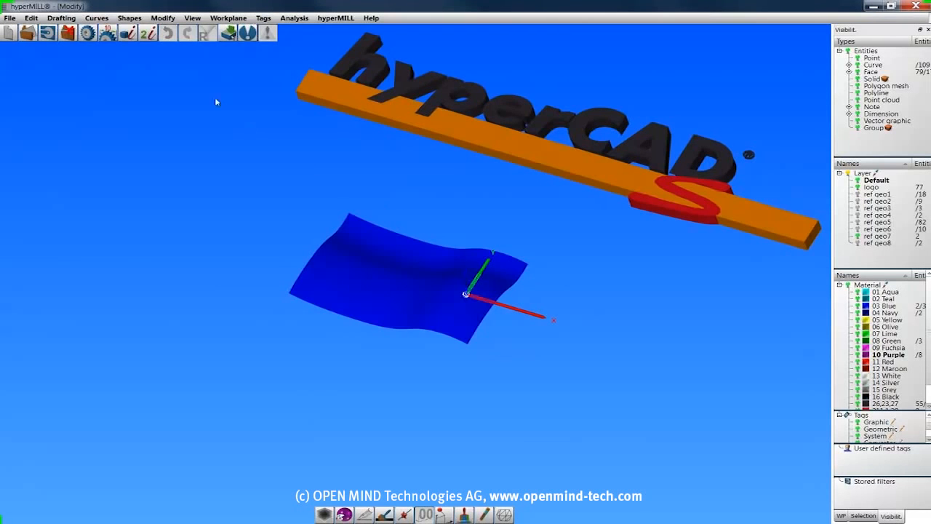
Show only layer ref geo8 and set up Continuity face between the facing edges, with the smaller face's two side edges as free boundaries.
click(171, 19)
click(186, 179)
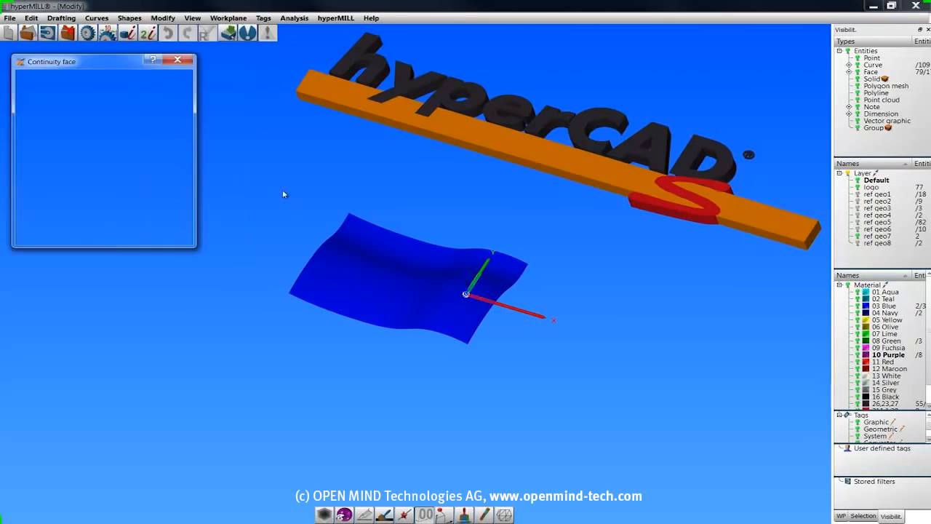
click(858, 237)
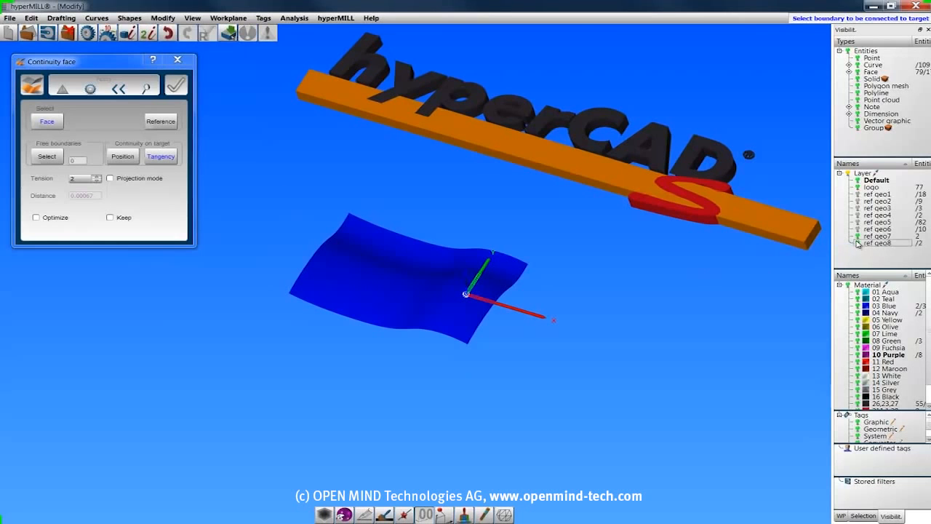
click(857, 238)
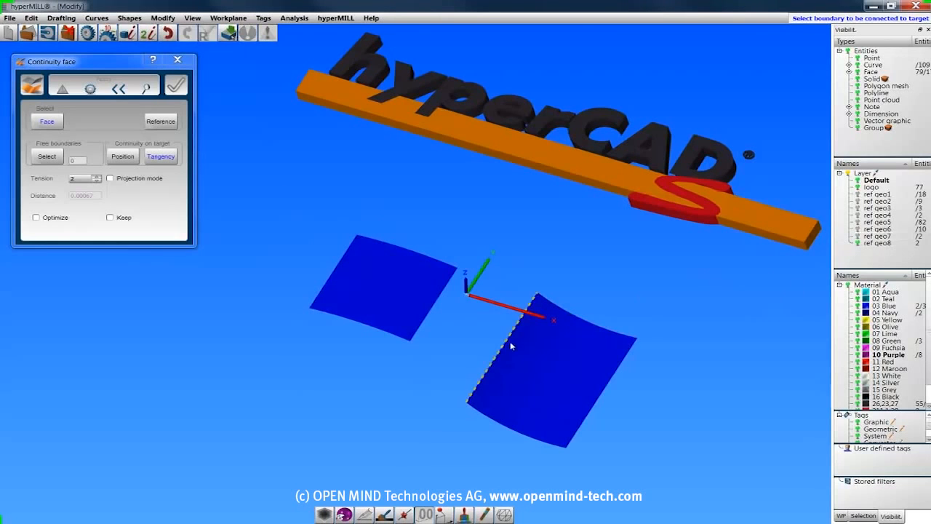
click(431, 313)
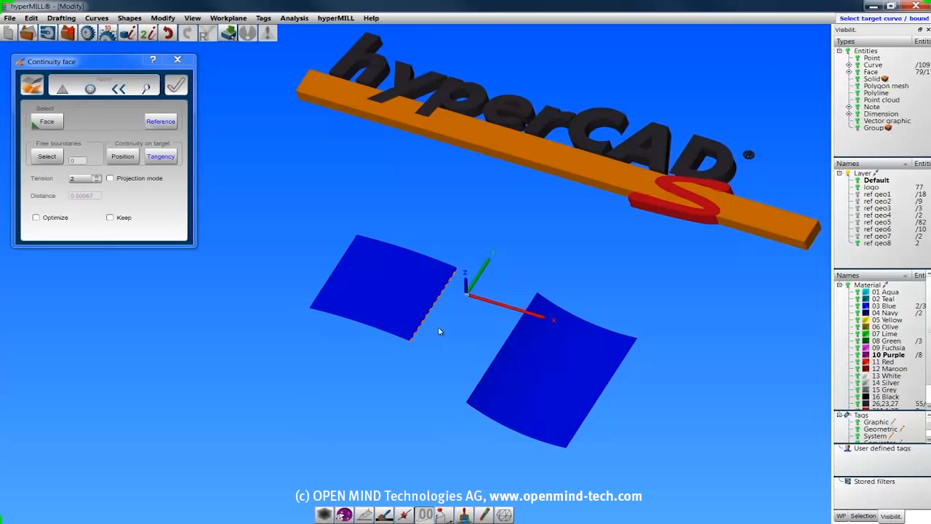
click(498, 358)
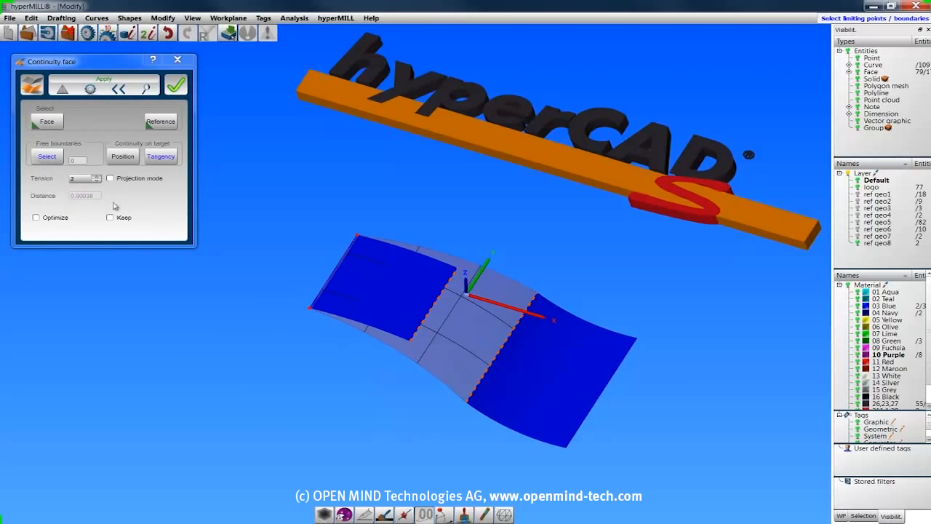
click(375, 331)
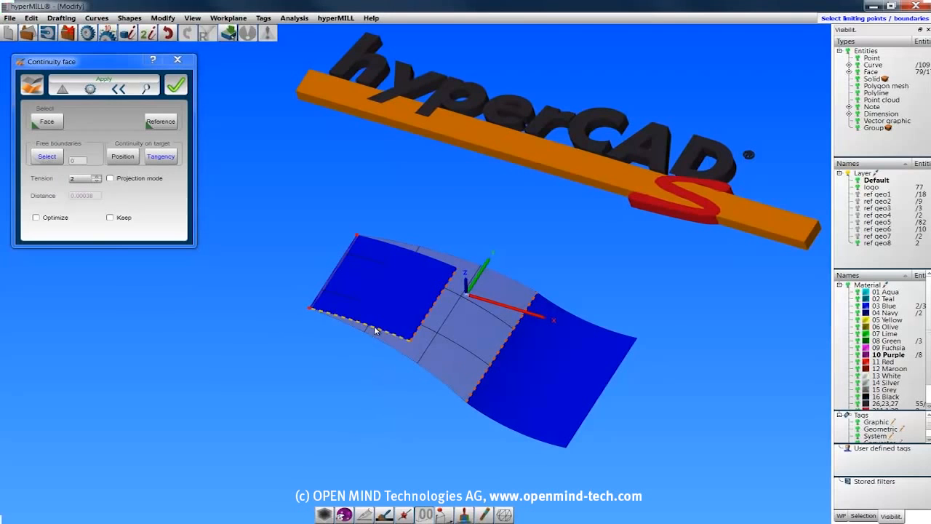
click(419, 254)
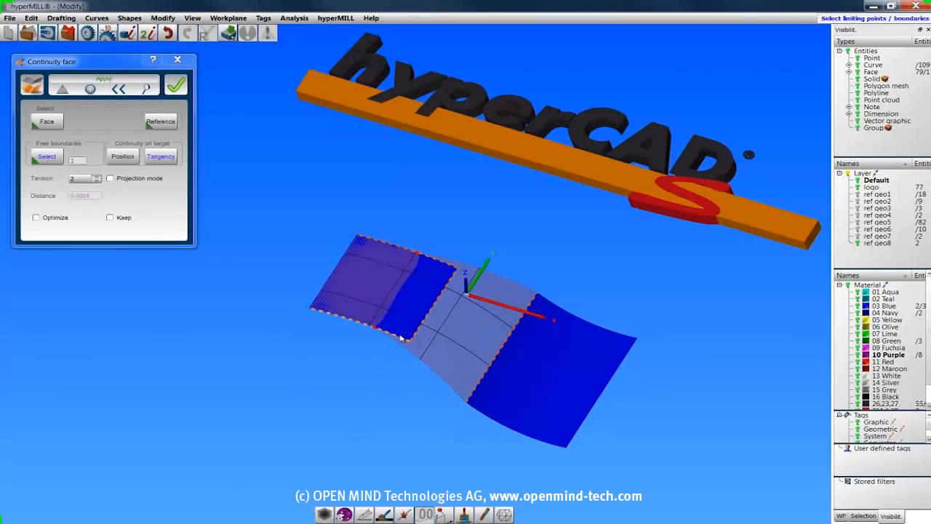
Preview Position continuity, tension 1 and Projection mode, restoring Tangency, tension 2 and no projection after each comparison.
click(127, 159)
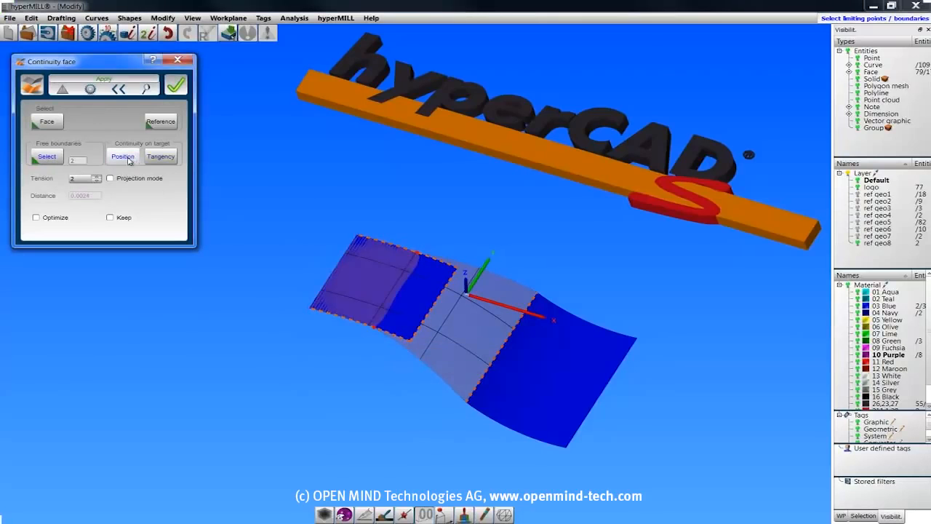
click(160, 158)
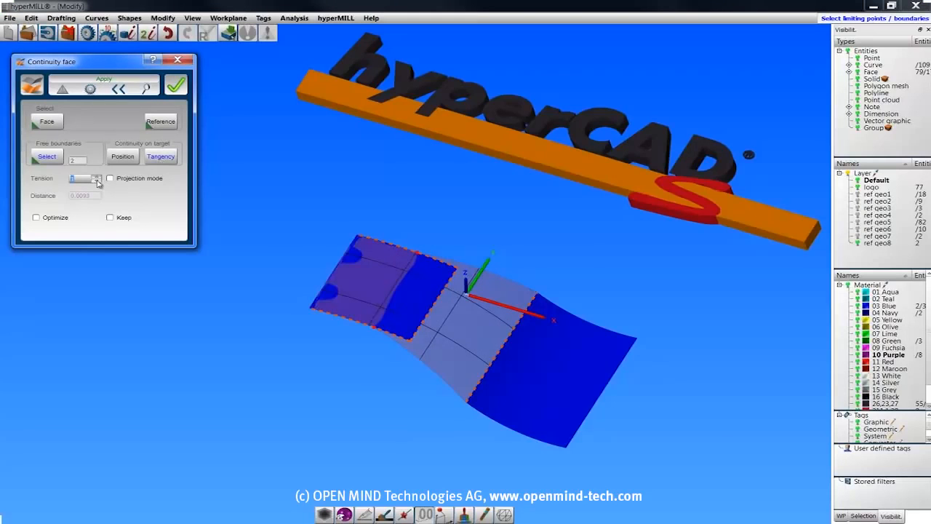
click(97, 181)
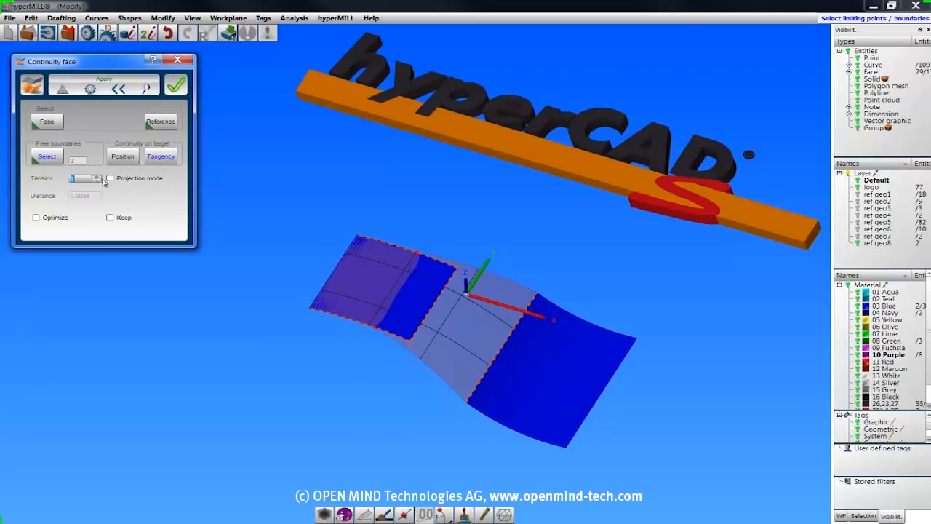
click(110, 179)
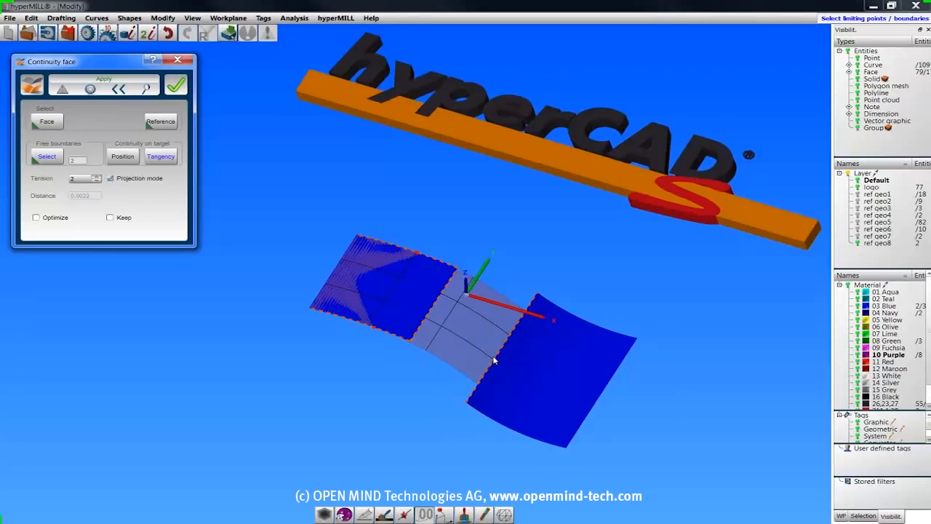
click(111, 179)
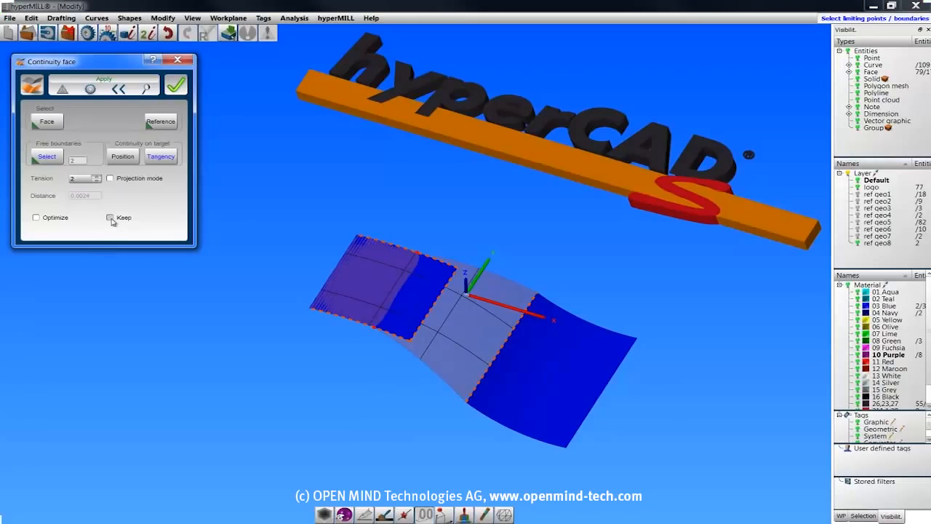
Enable Optimize, accept the tangent Continuity face, and inspect the joined faces obliquely and from above.
click(36, 218)
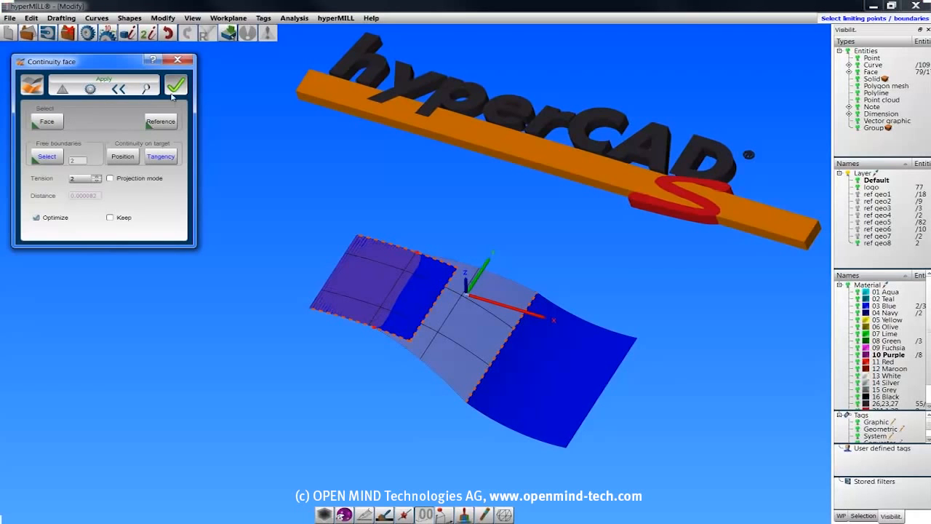
click(174, 87)
middle_drag(284, 240, 306, 199)
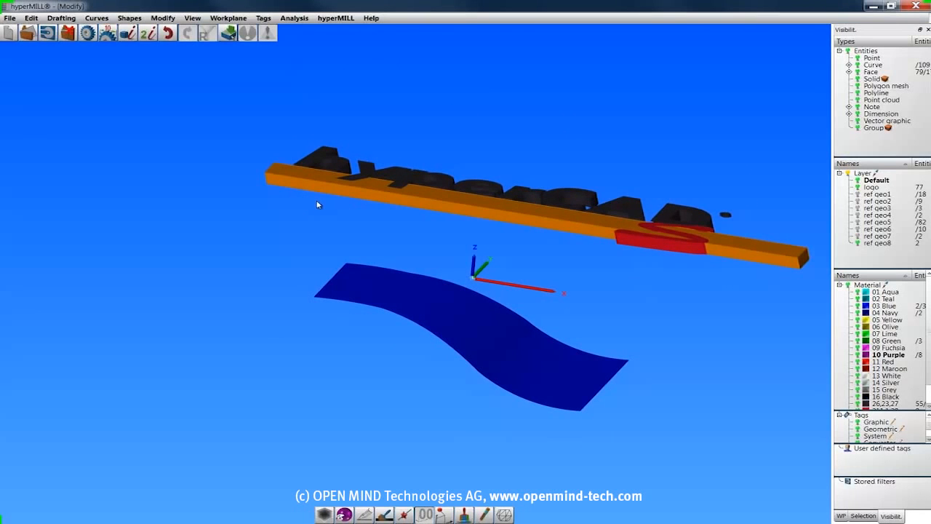
key(t)
key(f)
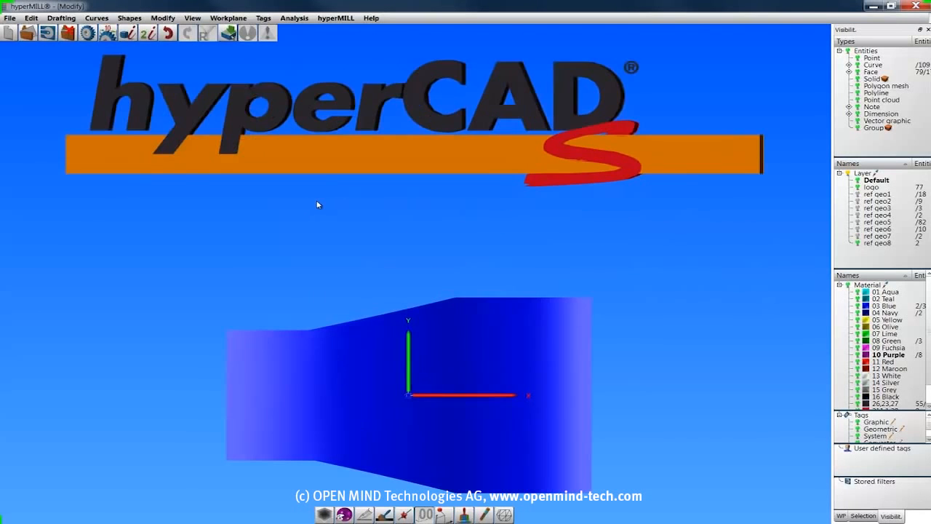